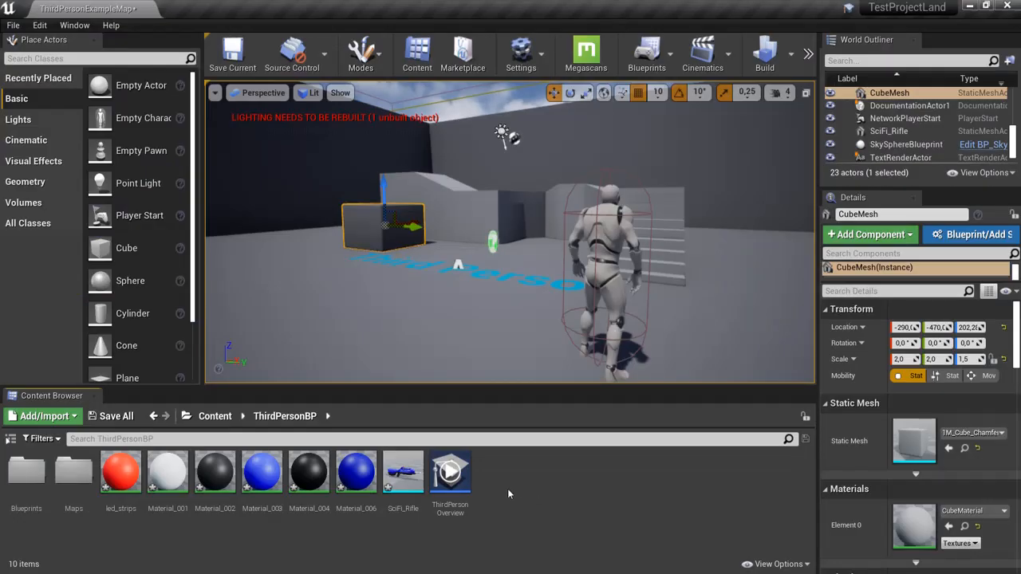
# Create a material named emissivematerials in the ThirdPersonBP folder and open it for editing
pyautogui.rightClick(519, 482)
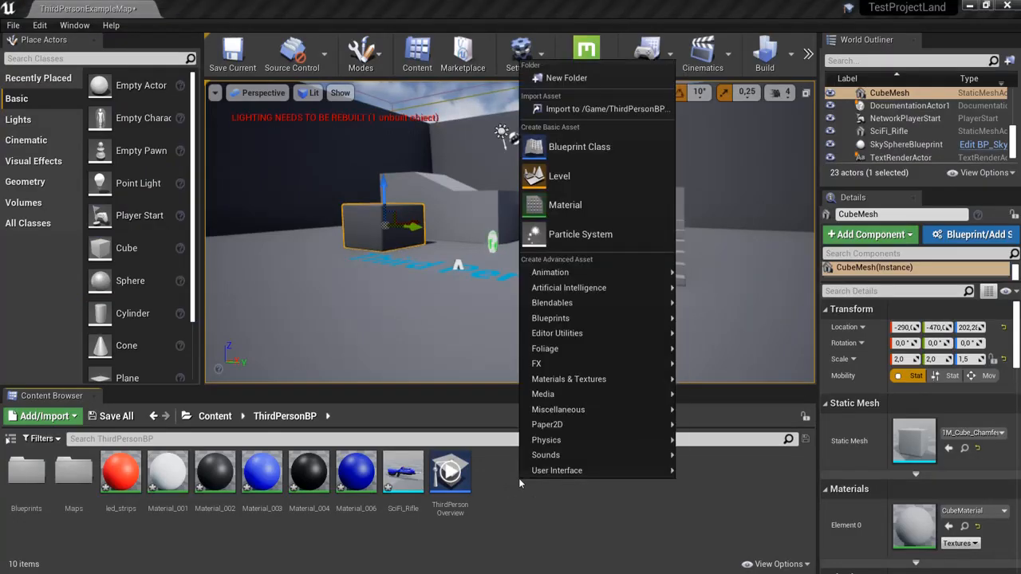
pyautogui.click(560, 215)
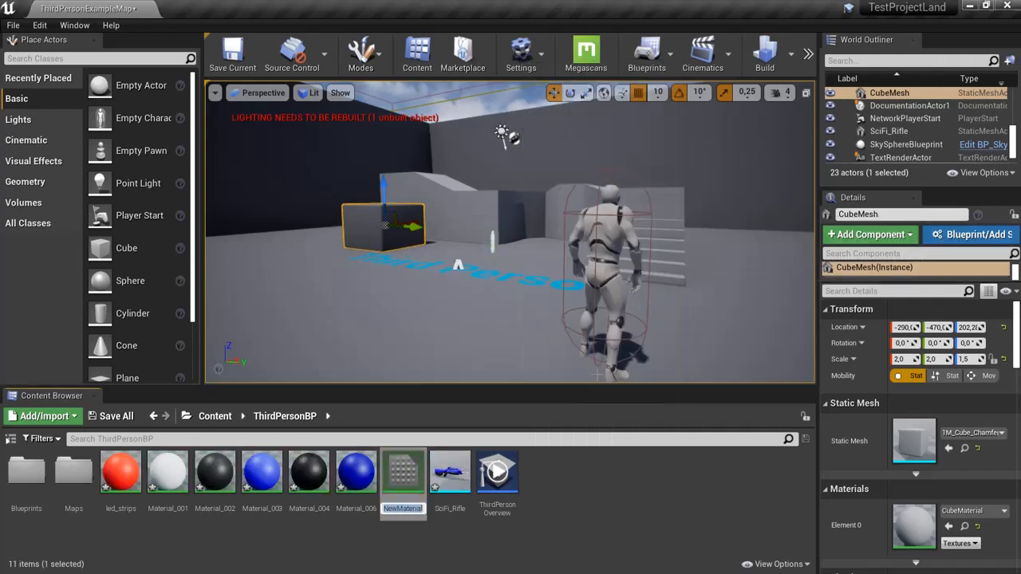
pyautogui.write('emissivematerial')
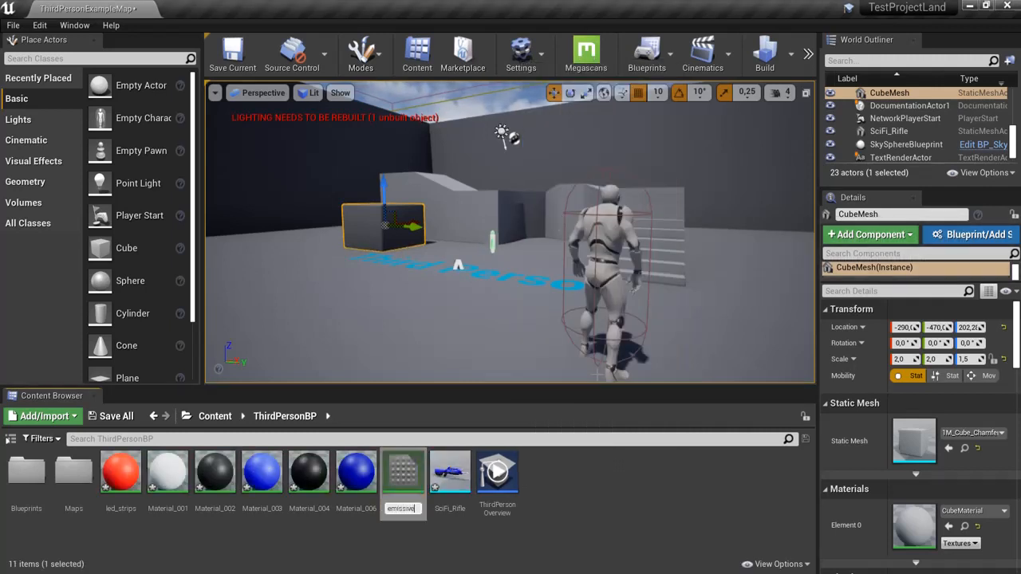
pyautogui.press('Return')
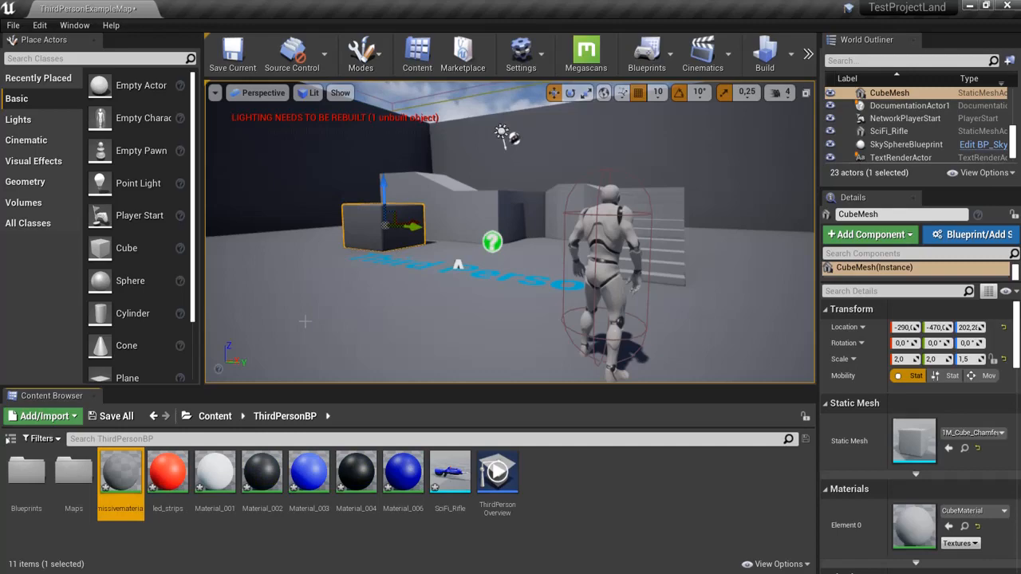
pyautogui.doubleClick(119, 473)
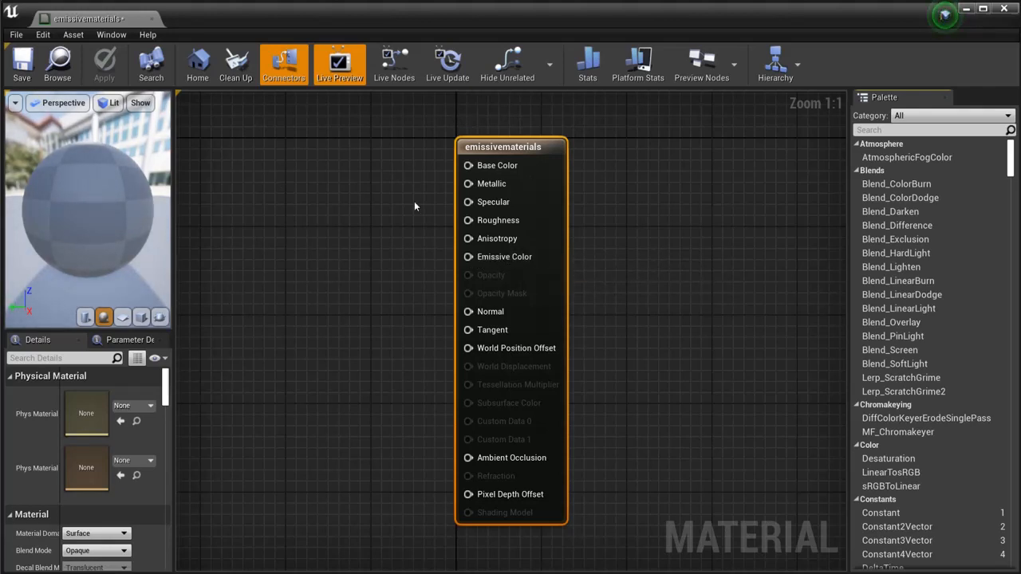
# Add a Constant node to the material graph, convert it to a parameter named emissive, and place it well left of the material's inputs
pyautogui.moveTo(353, 278); pyautogui.dragTo(429, 279, button='right')
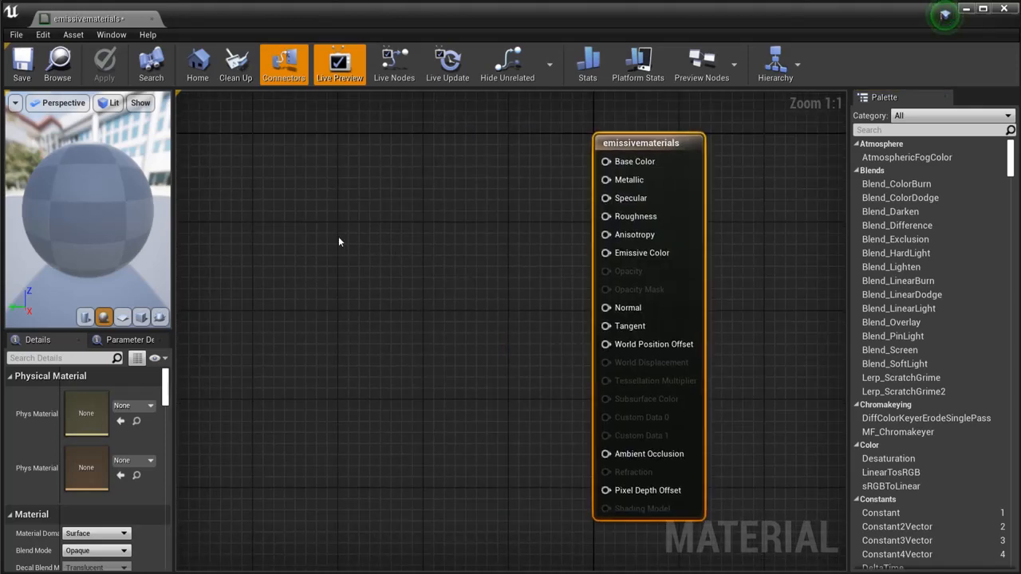
pyautogui.rightClick(297, 193)
pyautogui.write('constant')
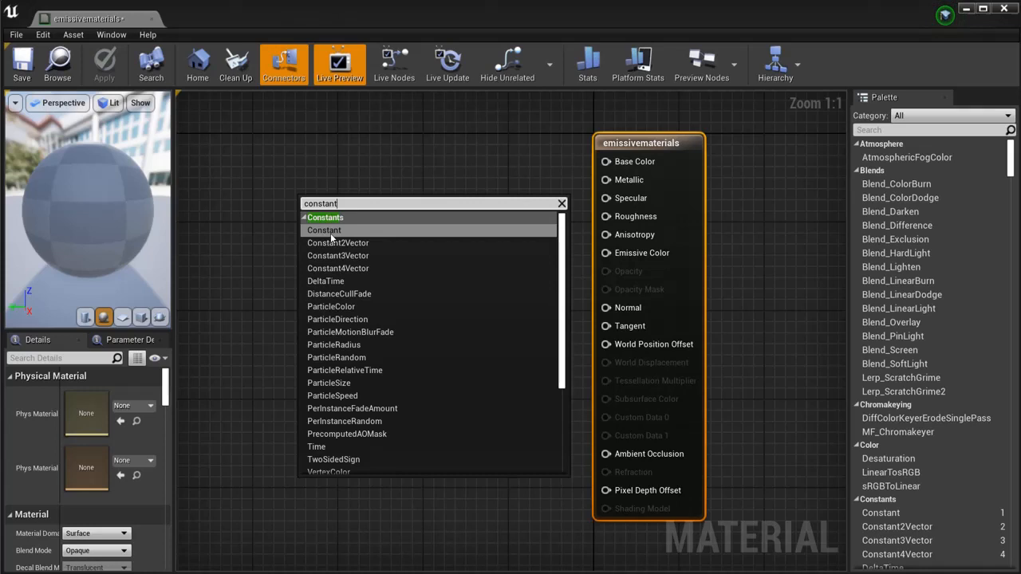
pyautogui.click(331, 230)
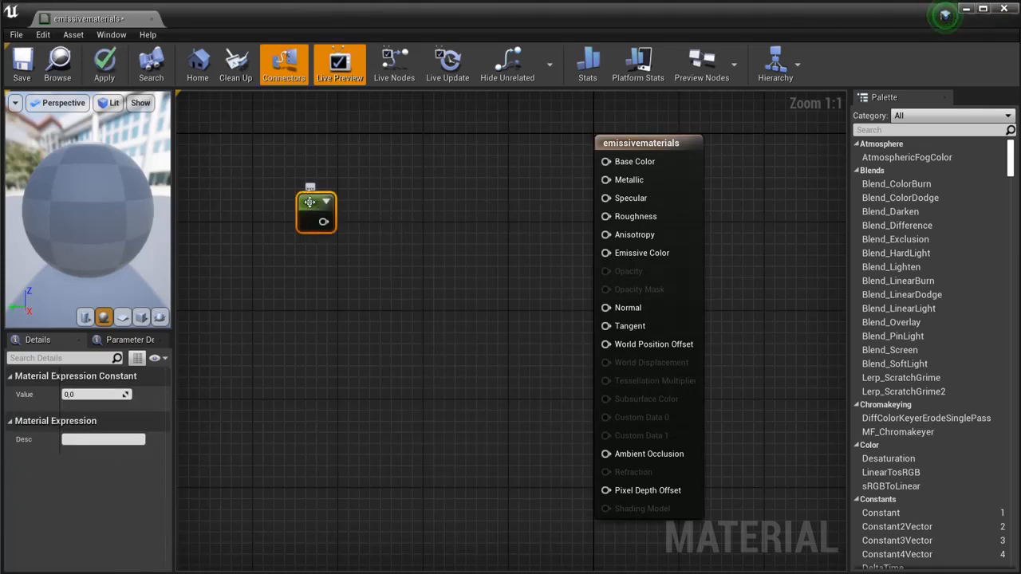
pyautogui.rightClick(309, 202)
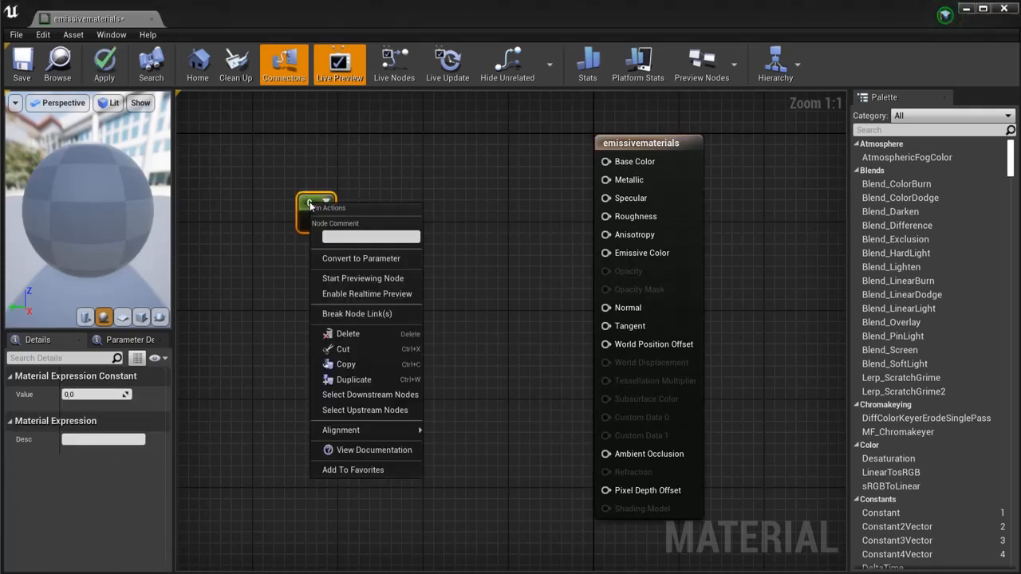
pyautogui.click(340, 258)
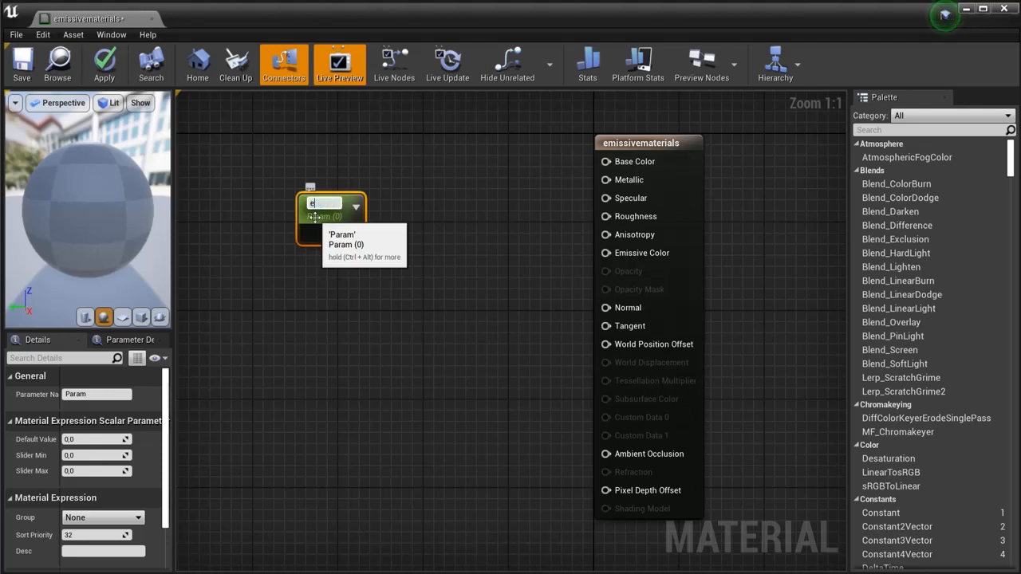
pyautogui.write('emissive')
pyautogui.press('Return')
pyautogui.moveTo(336, 232); pyautogui.dragTo(367, 349)
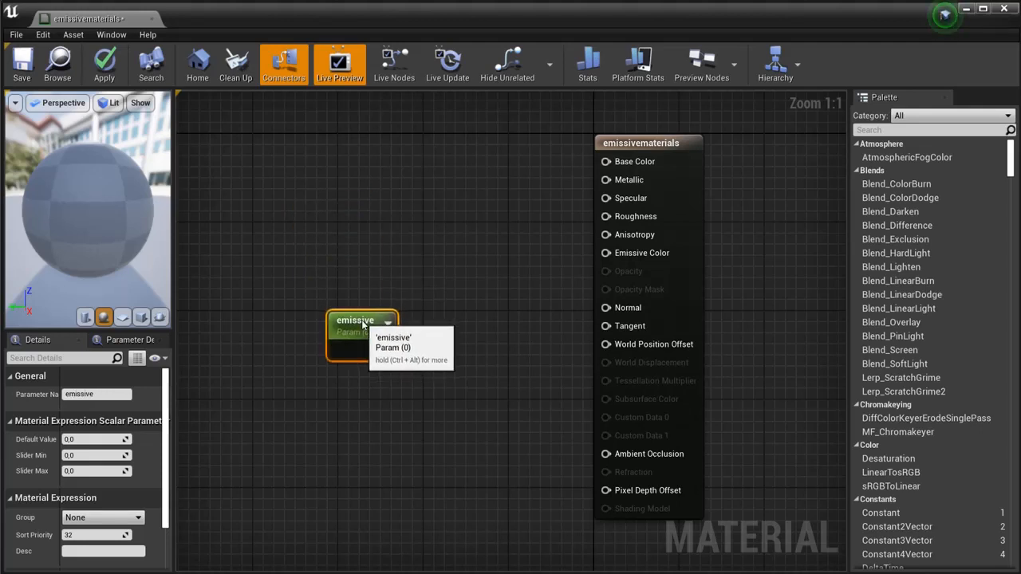
# Add a Constant3Vector node above the emissive parameter and convert it to a parameter named color
pyautogui.rightClick(336, 175)
pyautogui.write('cons')
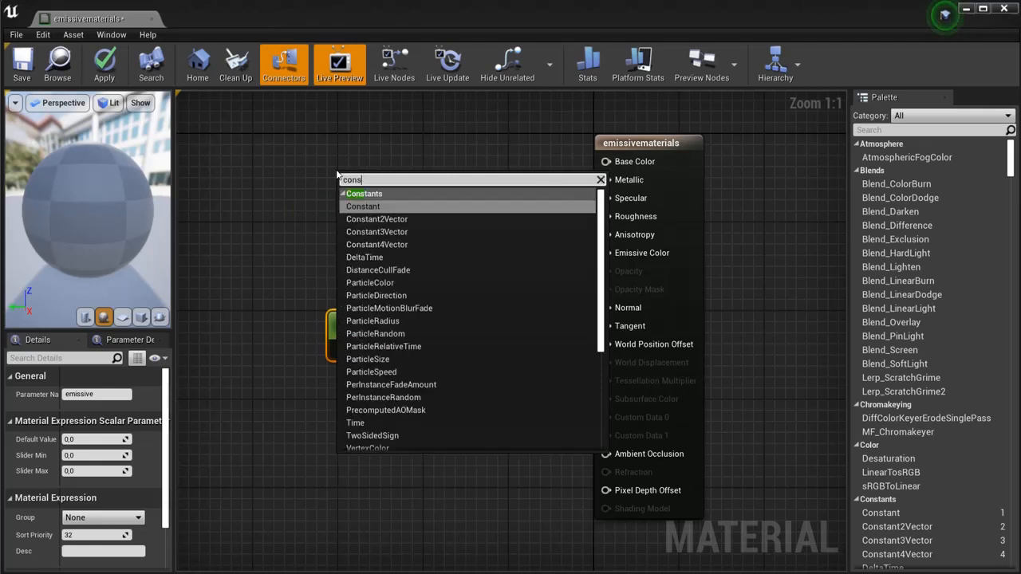
pyautogui.write('t')
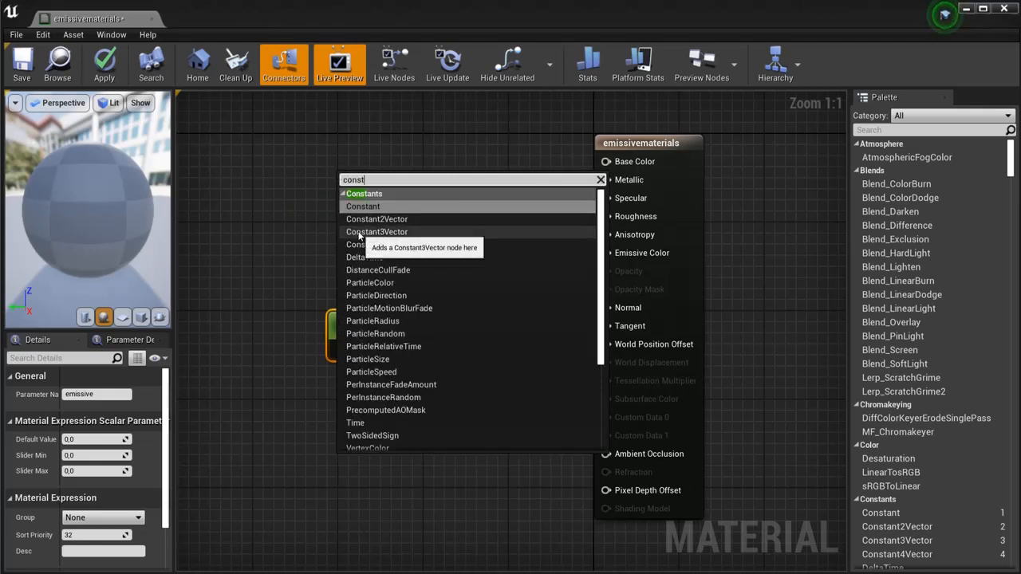
pyautogui.click(365, 232)
pyautogui.moveTo(375, 183); pyautogui.dragTo(355, 179)
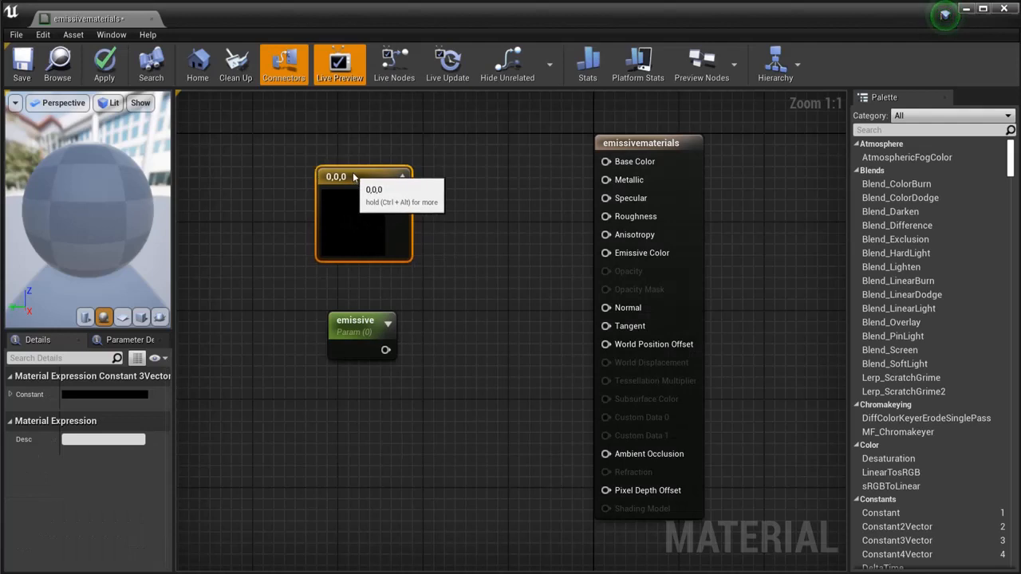
pyautogui.rightClick(359, 178)
pyautogui.click(390, 227)
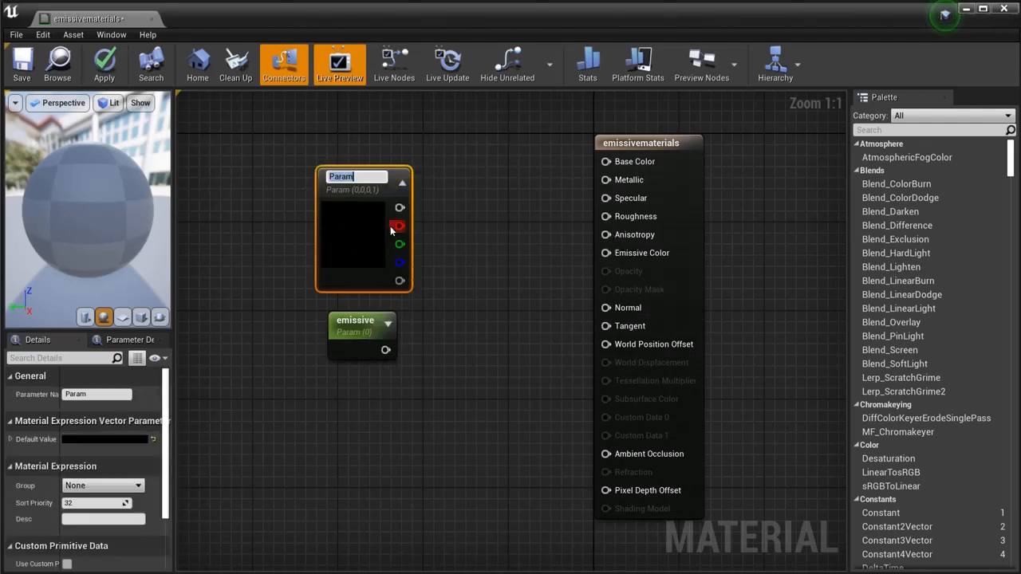
pyautogui.press('BackSpace')
pyautogui.write('color')
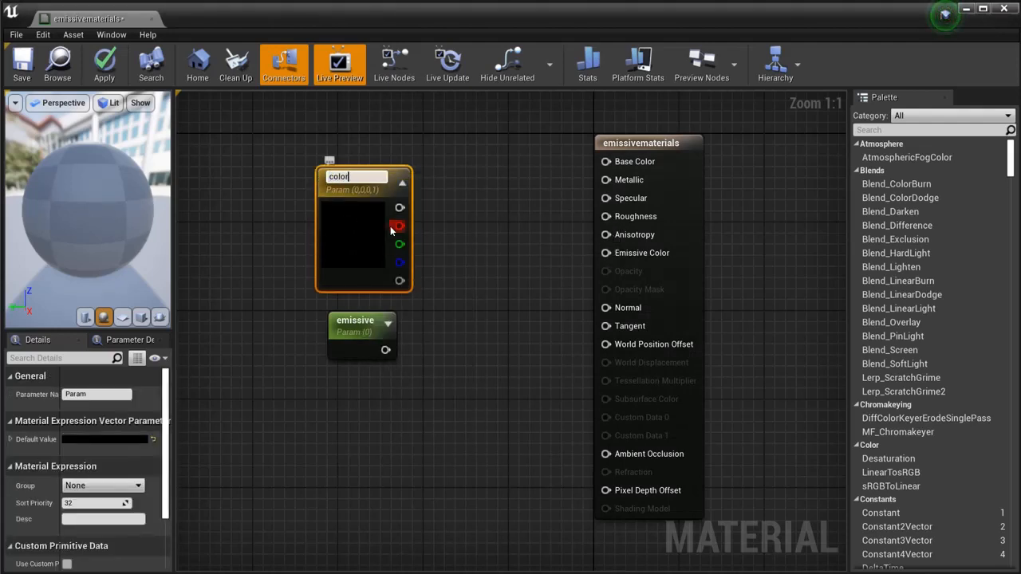
pyautogui.press('Return')
# Multiply the color and emissive parameters with a Multiply node and feed its result into the material's Emissive Color
pyautogui.rightClick(456, 250)
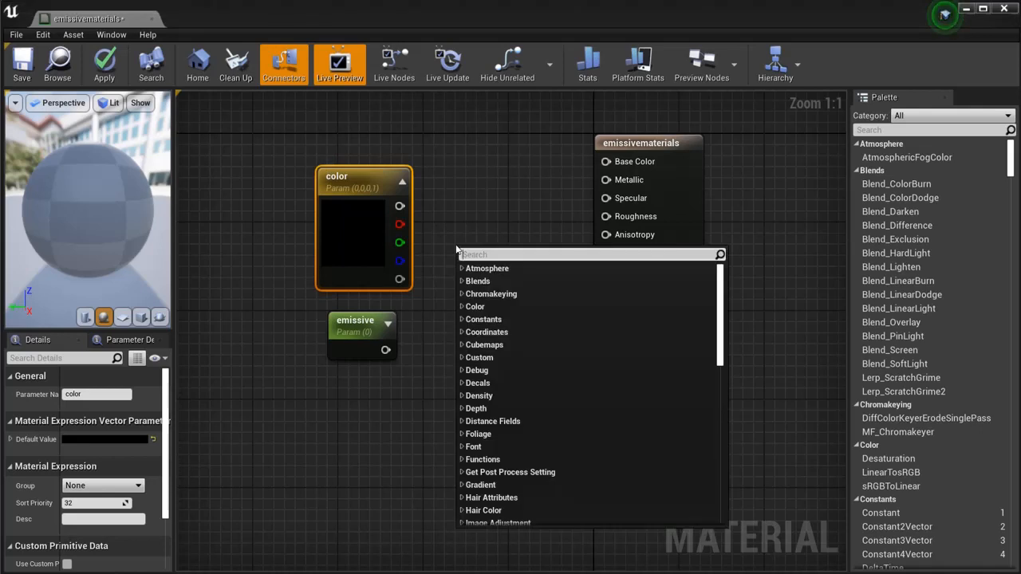
pyautogui.write('multi')
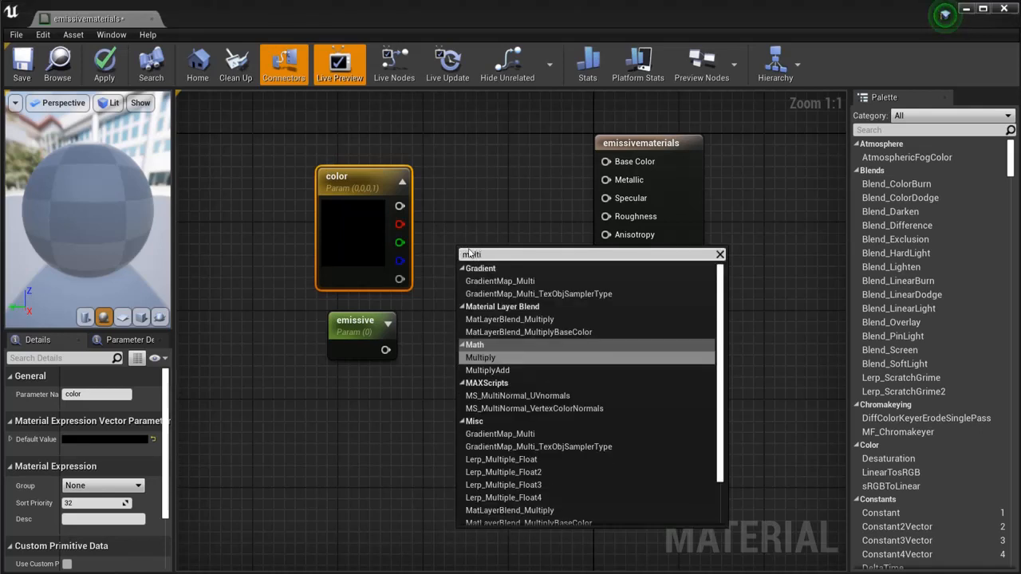
pyautogui.click(500, 358)
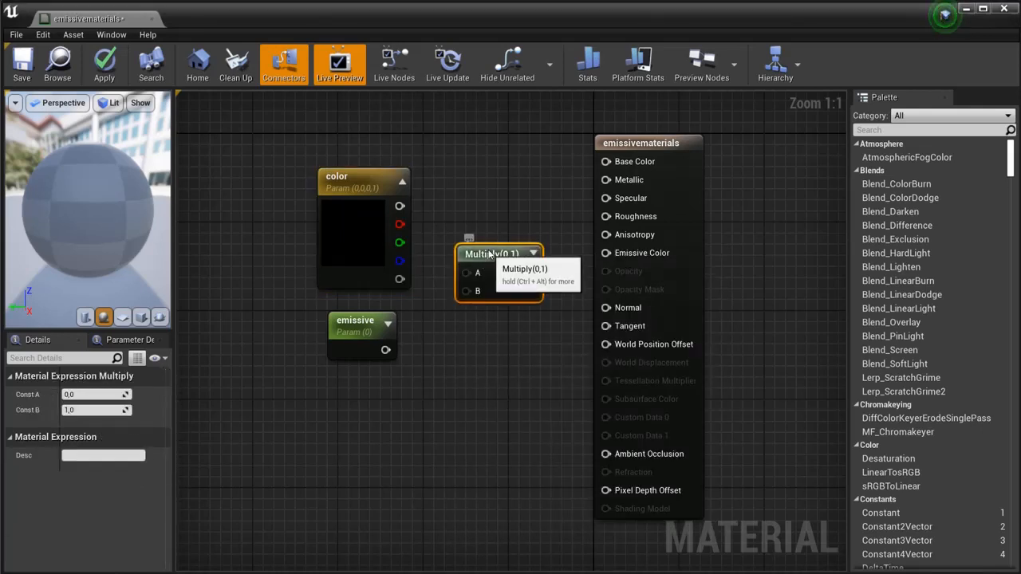
pyautogui.moveTo(400, 206); pyautogui.dragTo(465, 261)
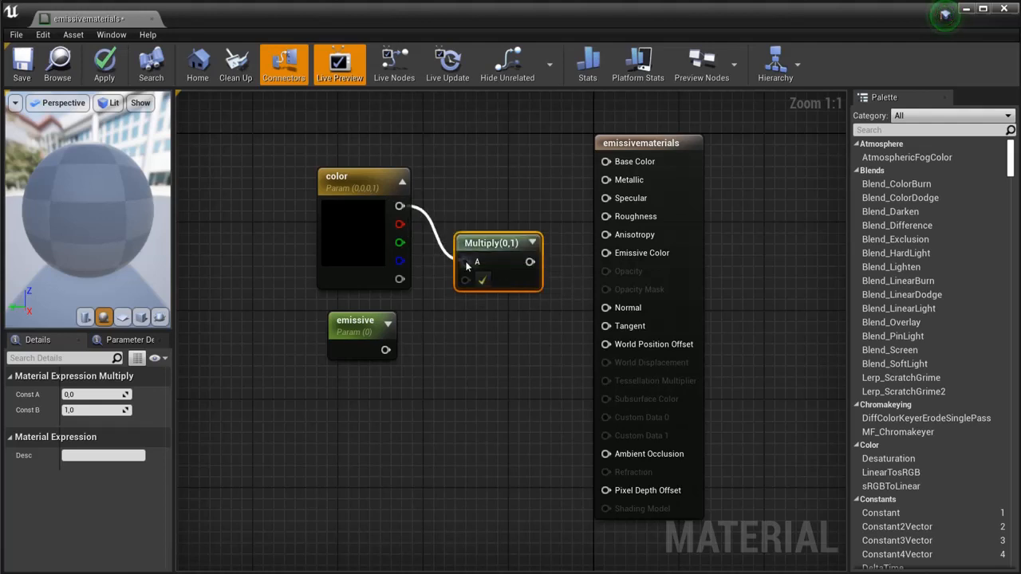
pyautogui.moveTo(385, 348); pyautogui.dragTo(606, 256)
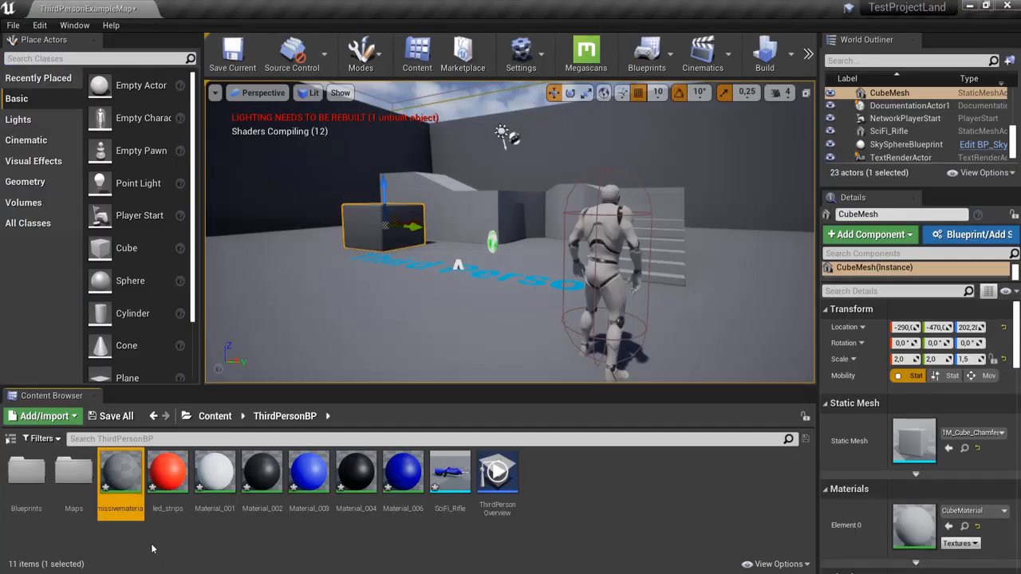
# Create a material instance from emissivematerials and name it emissiveBlue
pyautogui.rightClick(118, 471)
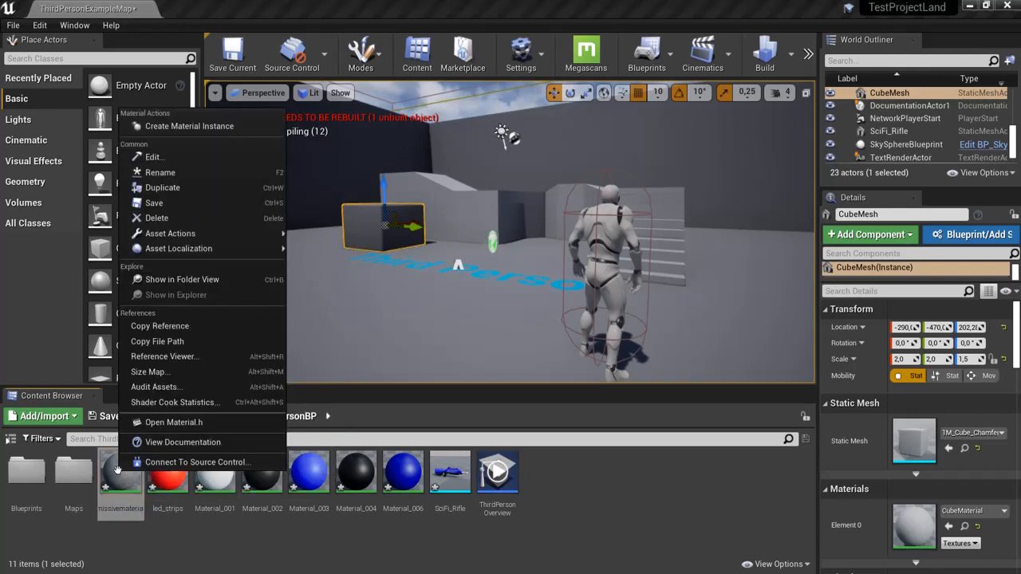
pyautogui.click(189, 129)
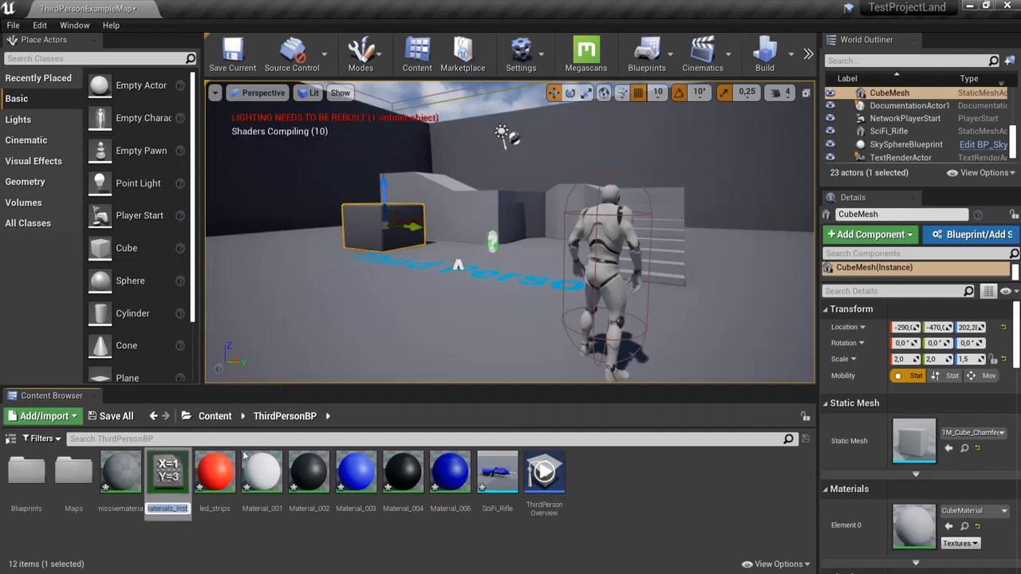
pyautogui.write('emissi')
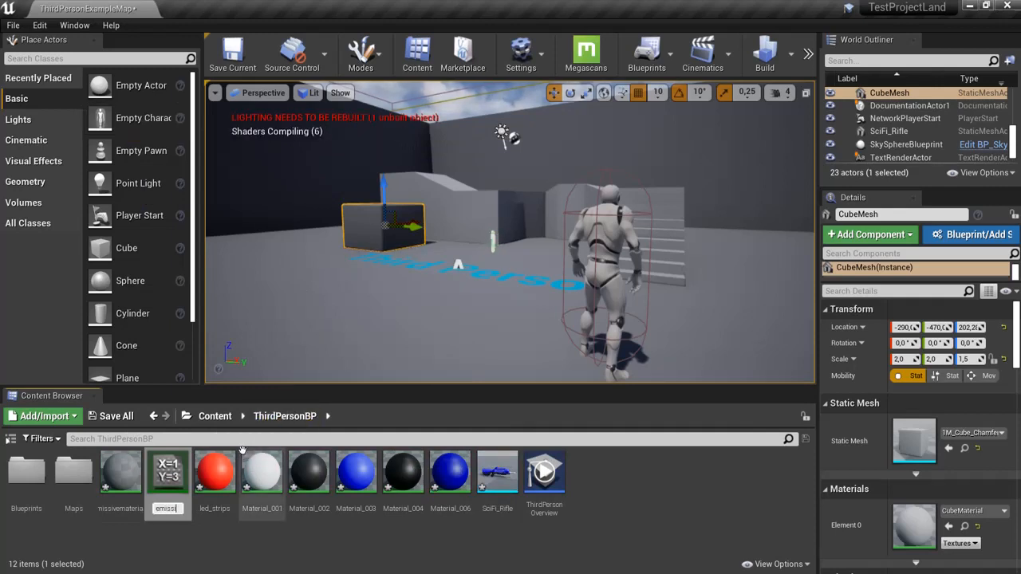
pyautogui.write('ve blue')
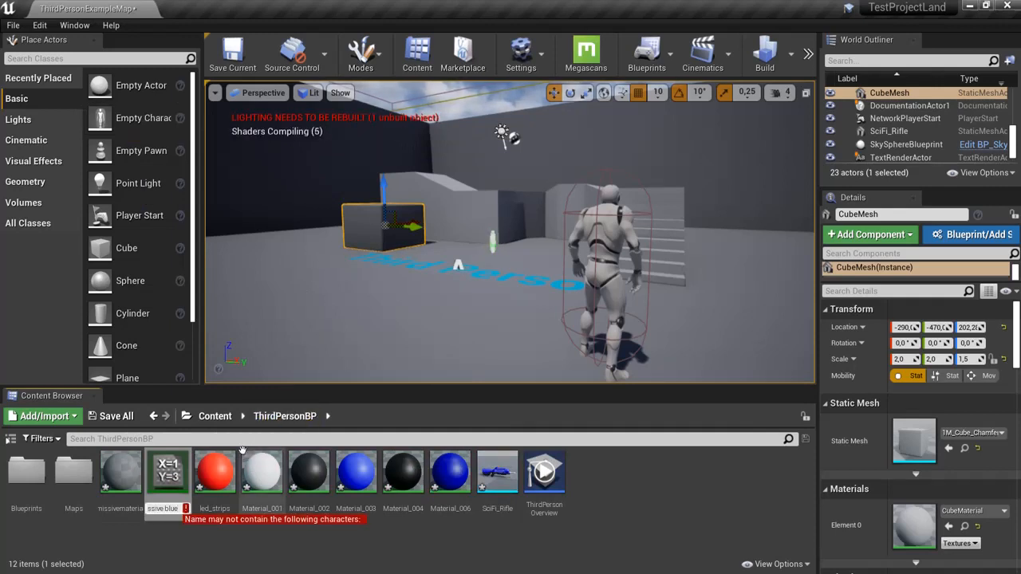
pyautogui.press('BackSpace')
pyautogui.press('BackSpace')
pyautogui.press('BackSpace')
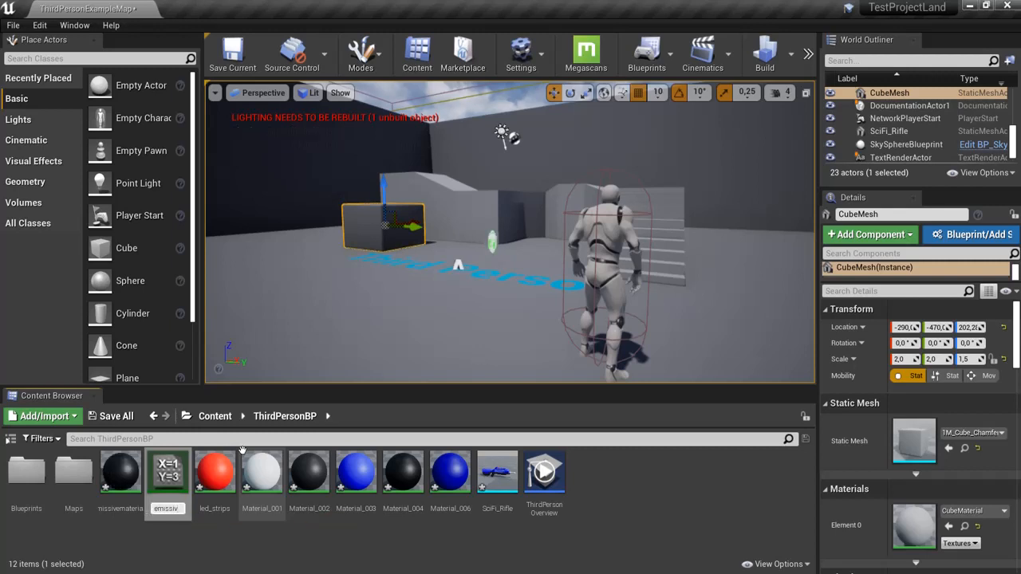
pyautogui.write('Blue')
pyautogui.press('Return')
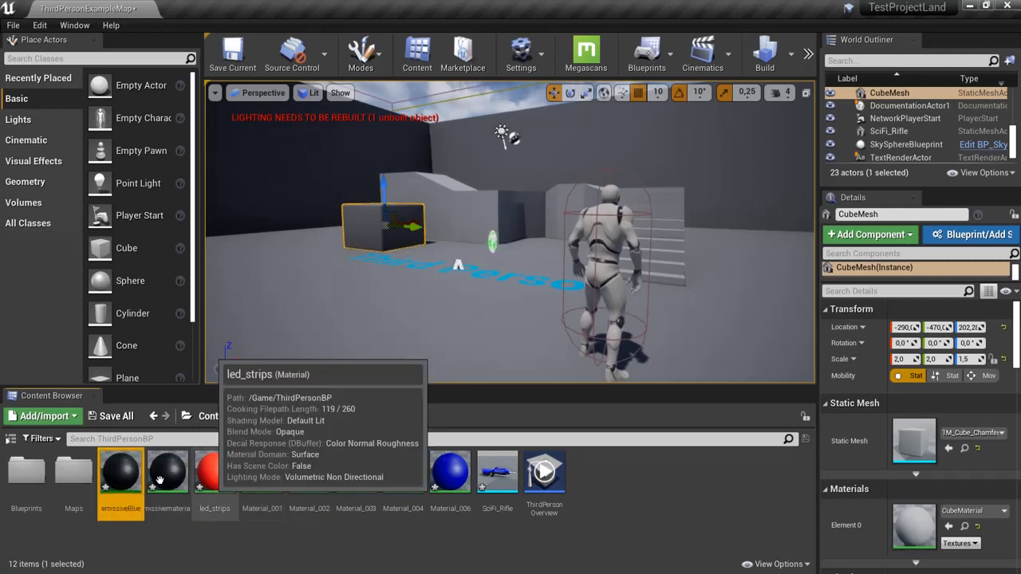
# Open the emissiveBlue instance and override its color parameter with a bright violet-blue, hex sRGB 5E00FFFF
pyautogui.doubleClick(119, 476)
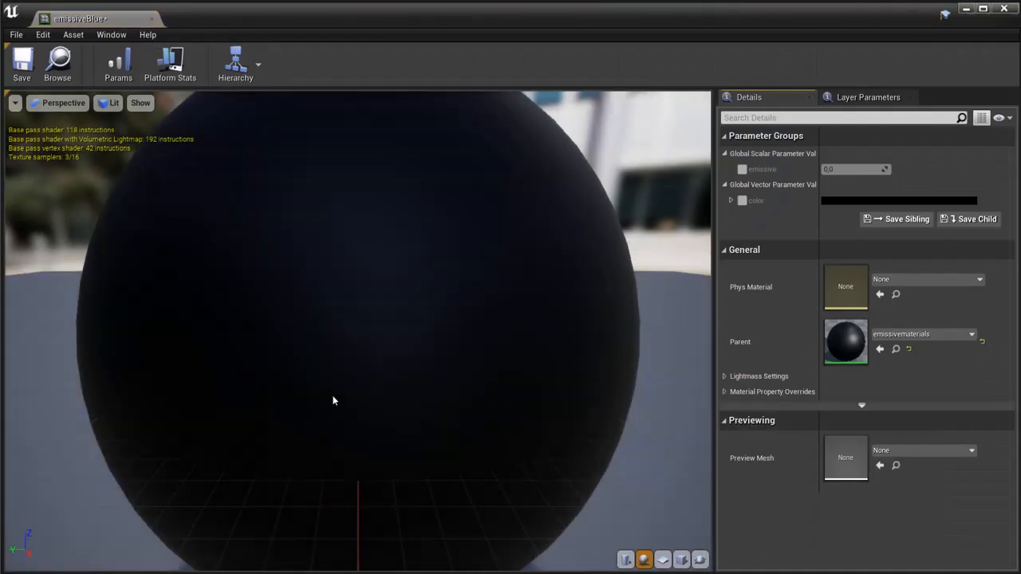
pyautogui.scroll(-5, 429, 322)
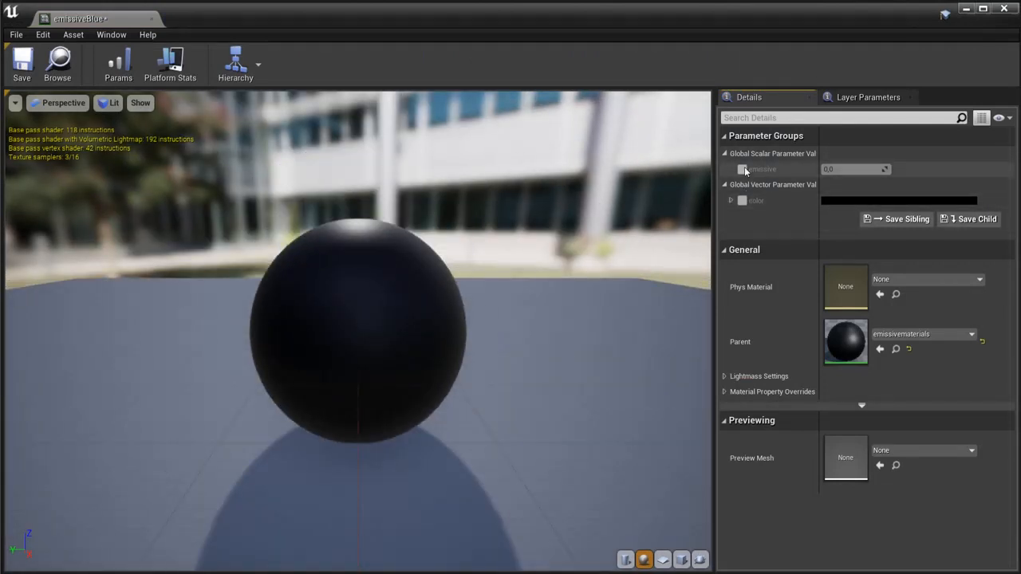
pyautogui.click(742, 200)
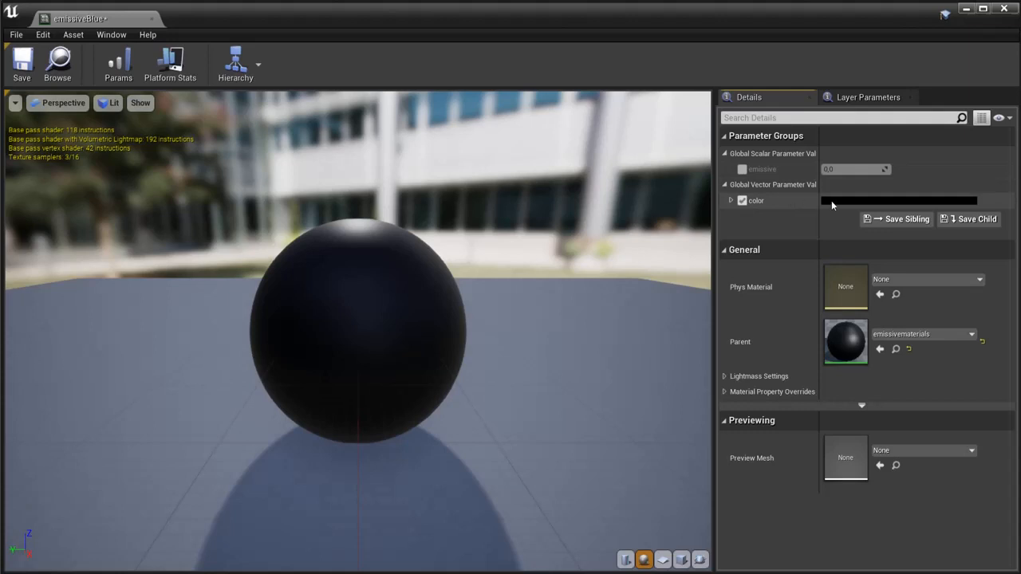
pyautogui.click(831, 200)
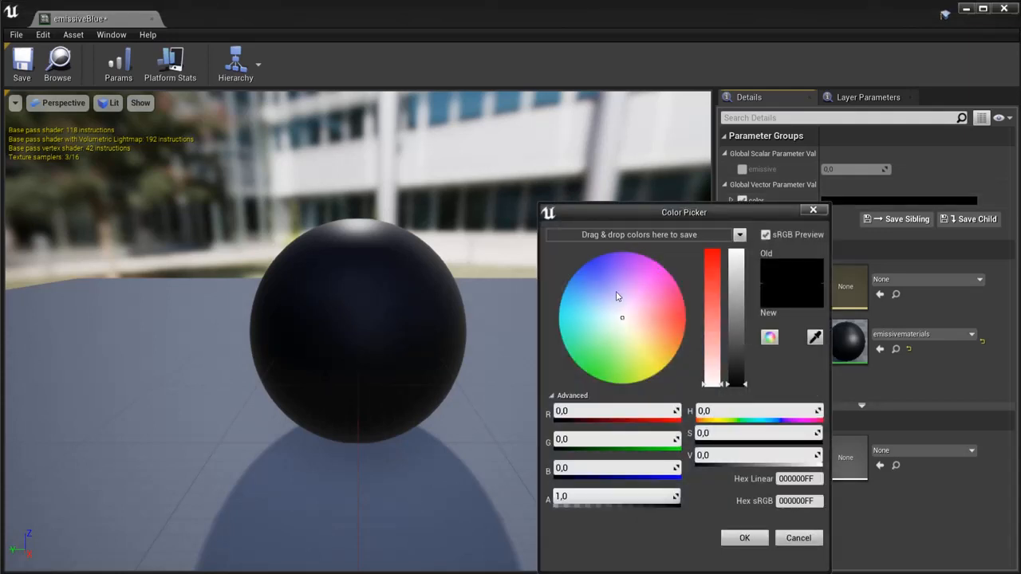
pyautogui.moveTo(612, 292); pyautogui.dragTo(595, 252)
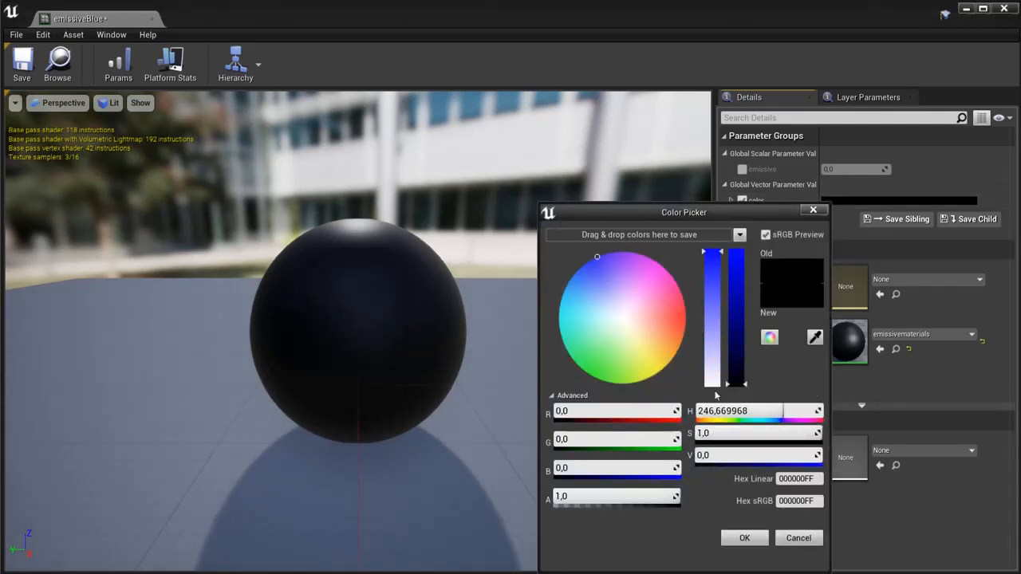
pyautogui.moveTo(745, 387); pyautogui.dragTo(743, 254)
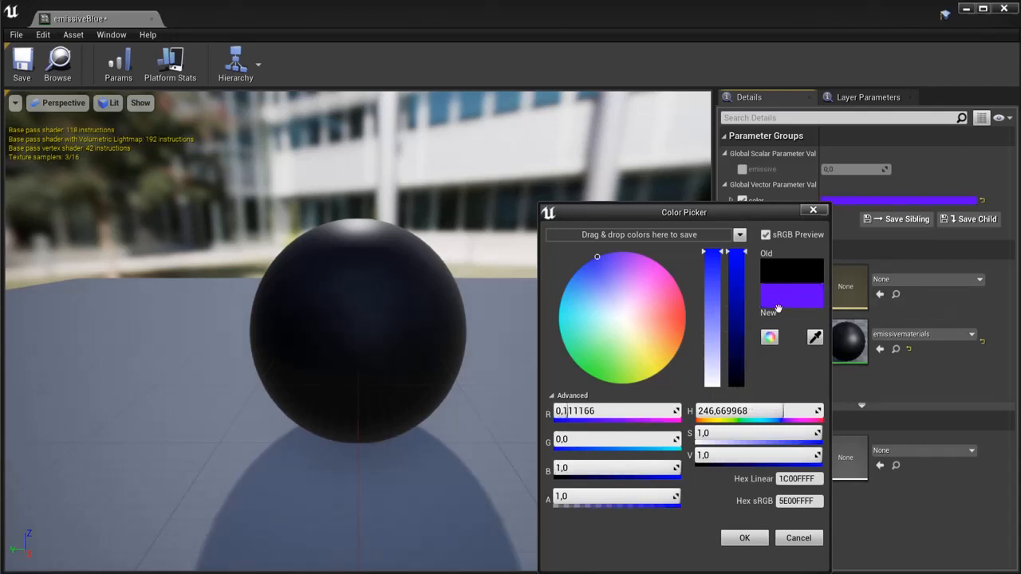
pyautogui.click(744, 538)
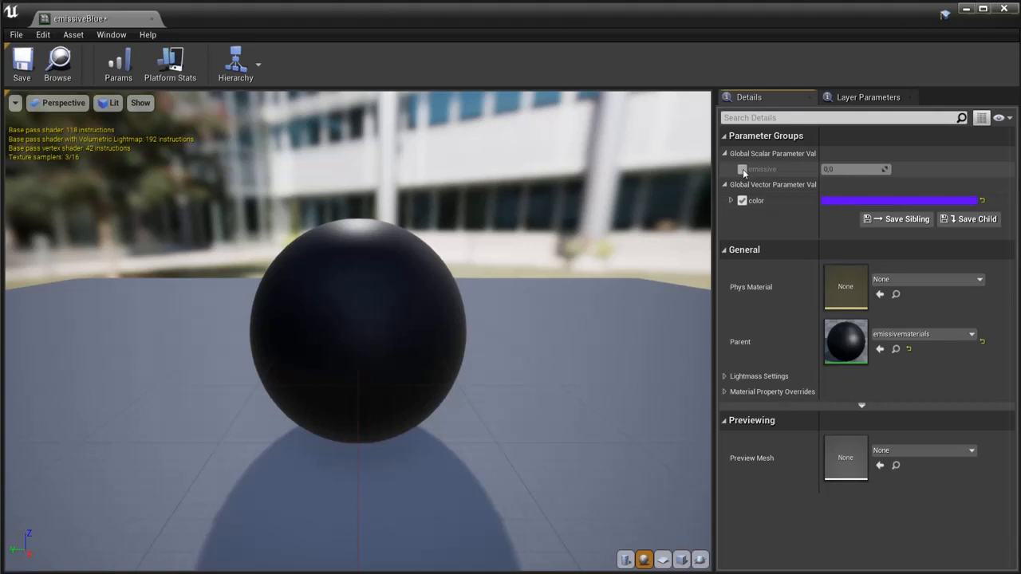
# Override the instance's emissive parameter and raise it to about 10.8
pyautogui.click(743, 170)
pyautogui.moveTo(848, 168); pyautogui.dragTo(1020, 173)
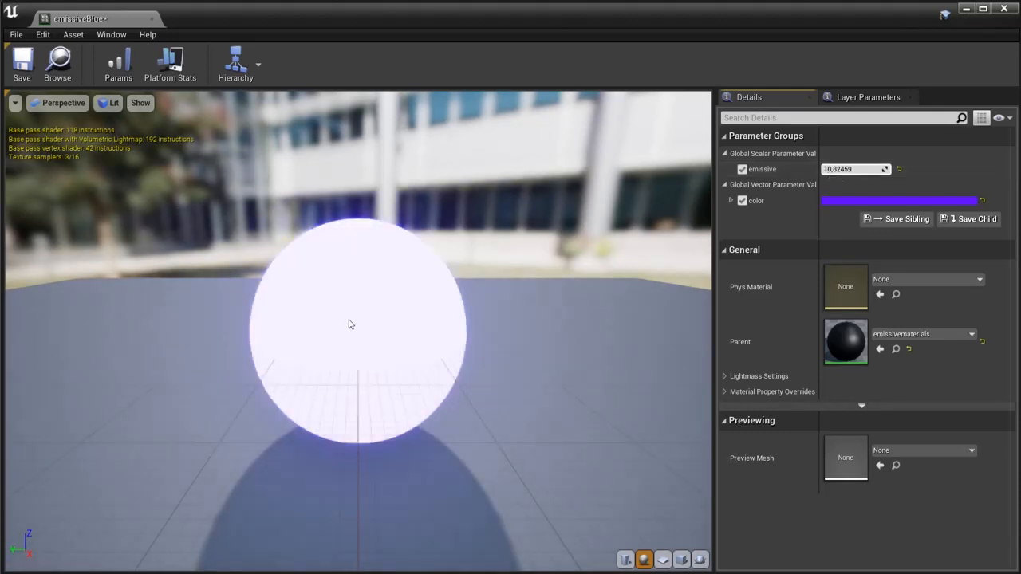
# Set the emissiveBlue instance's emissive parameter to 30, then save and close the instance
pyautogui.click(863, 169)
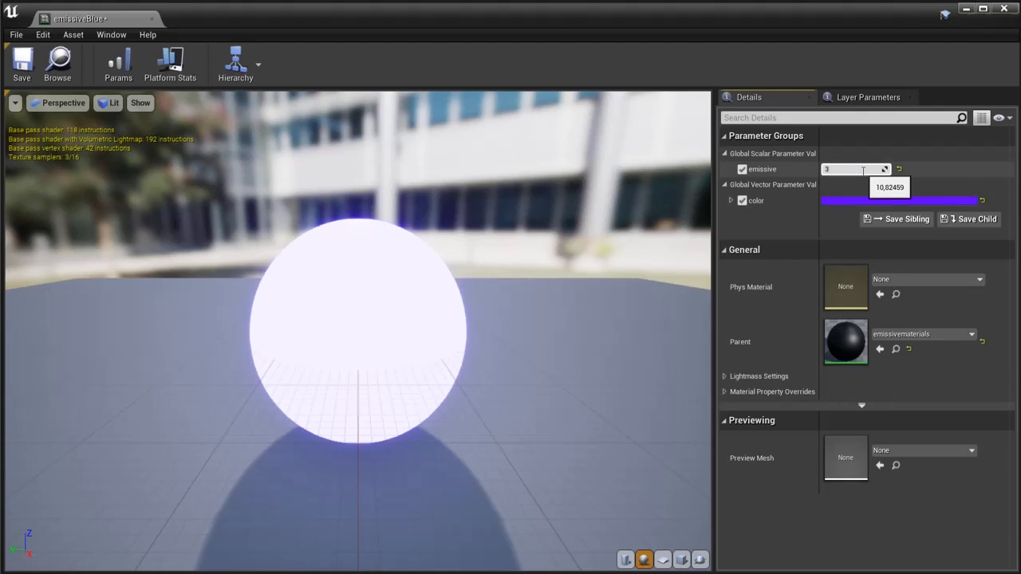
pyautogui.write('30')
pyautogui.press('Return')
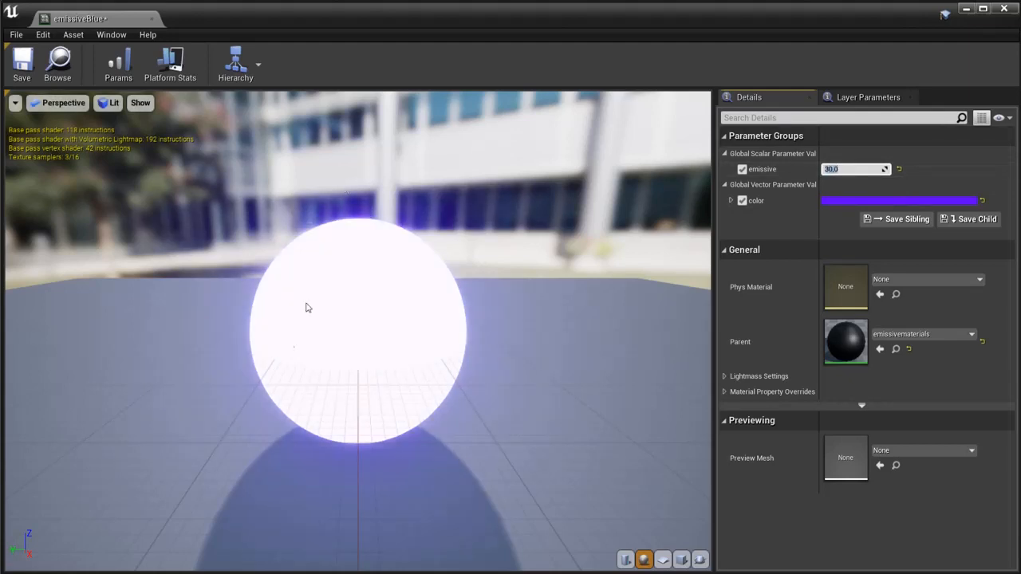
pyautogui.click(21, 64)
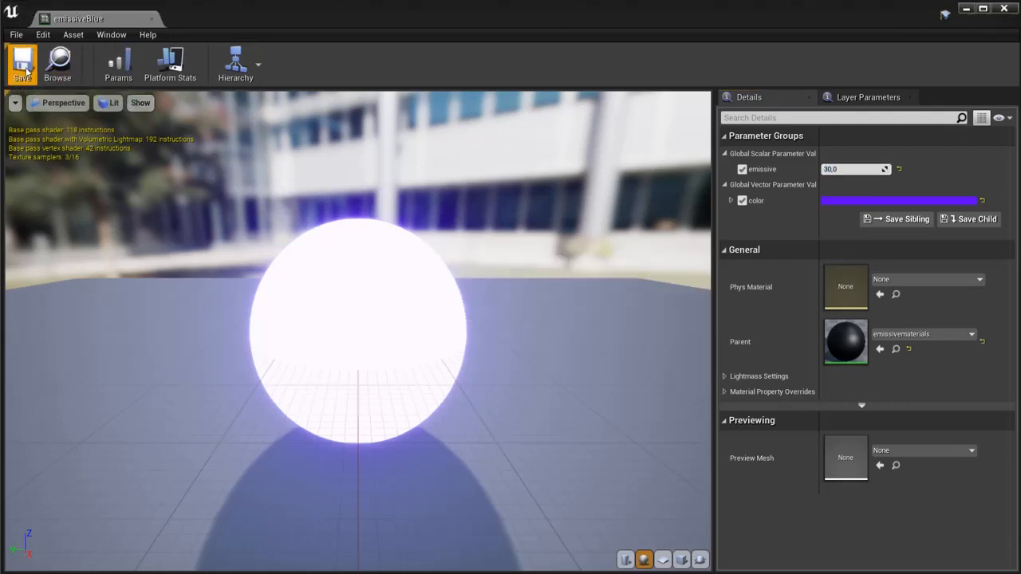
pyautogui.click(152, 19)
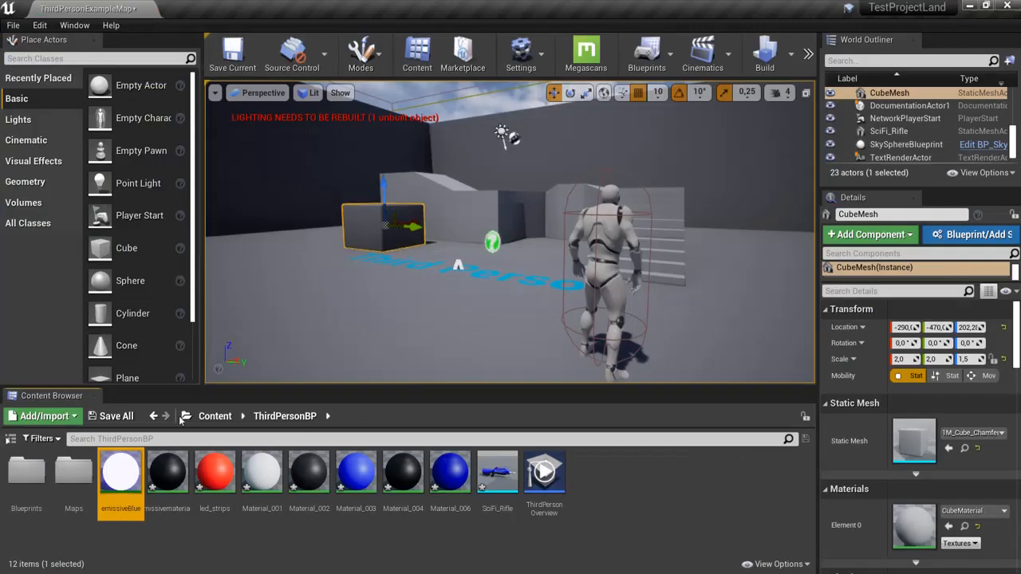
# Apply the emissiveBlue material to the cube and the middle ramp block in the level
pyautogui.moveTo(124, 468); pyautogui.dragTo(357, 228)
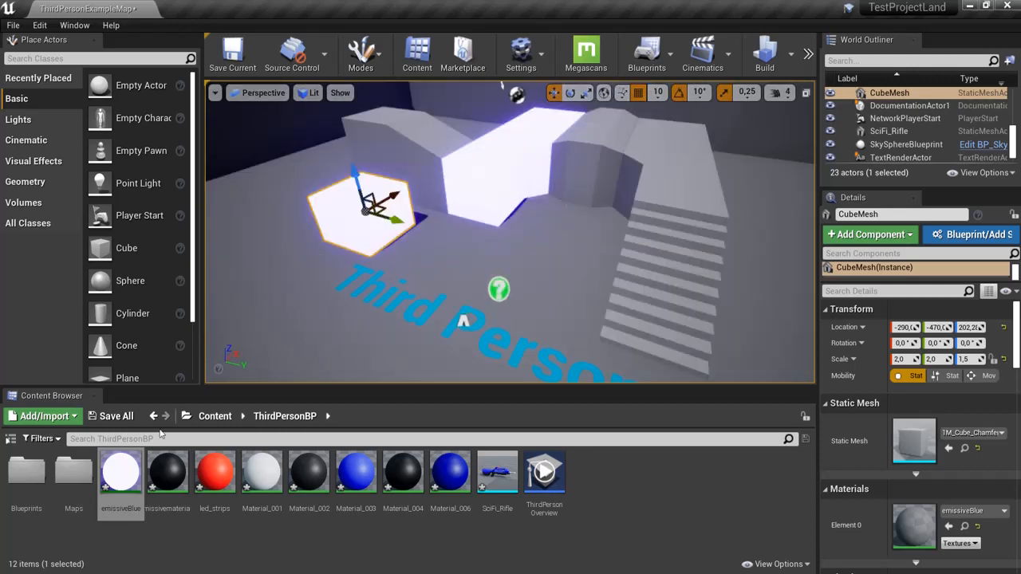
pyautogui.moveTo(401, 254); pyautogui.dragTo(480, 271, button='right')
pyautogui.moveTo(442, 190); pyautogui.dragTo(389, 191, button='right')
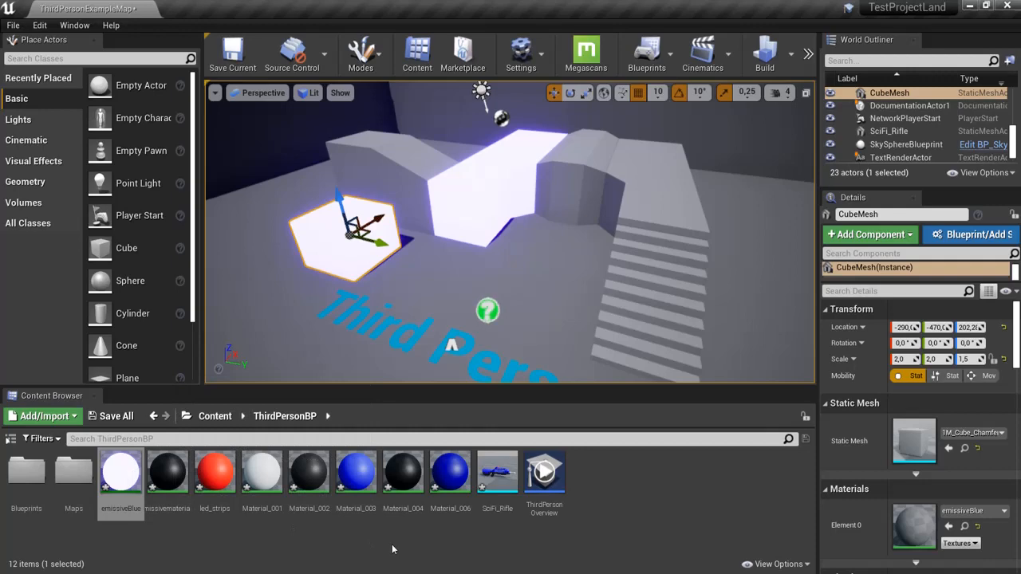
# Create a second material instance from emissivematerials and name it emissibeRed
pyautogui.rightClick(167, 472)
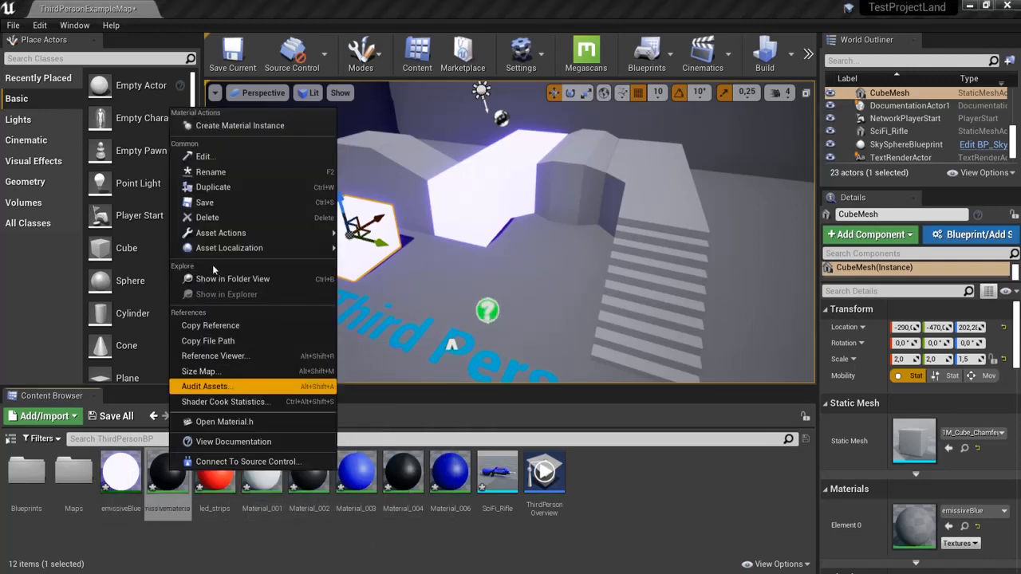
pyautogui.click(221, 126)
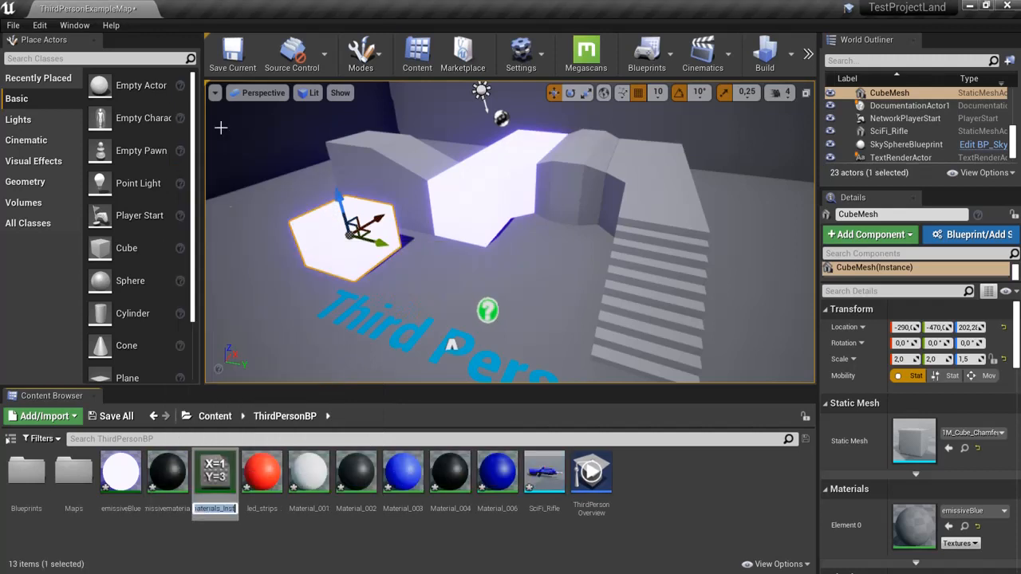
pyautogui.write('eRed')
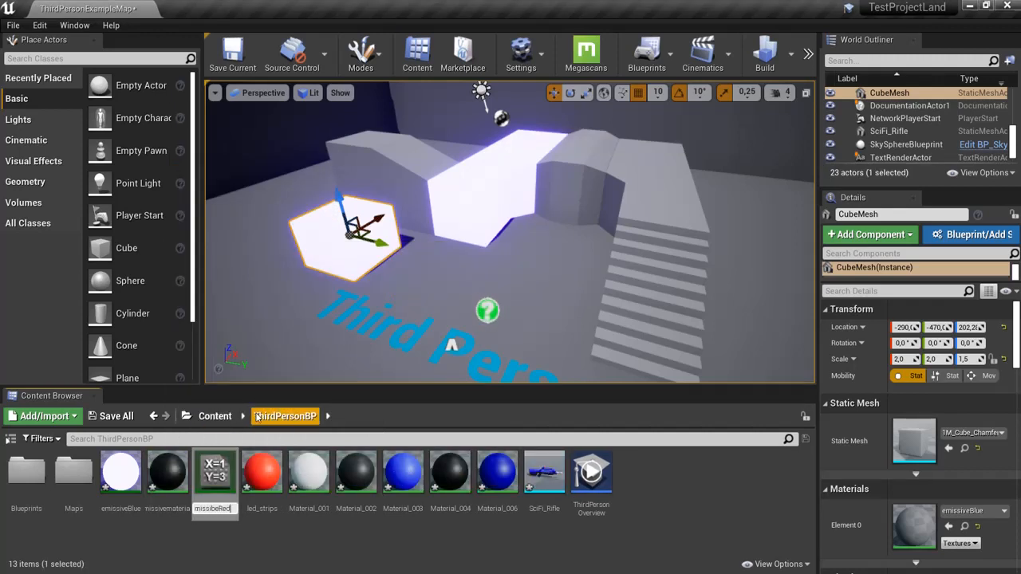
pyautogui.press('Return')
# Open the emissibeRed instance, enable its color and emissive overrides, and set the color to fully saturated, full-brightness red
pyautogui.doubleClick(118, 478)
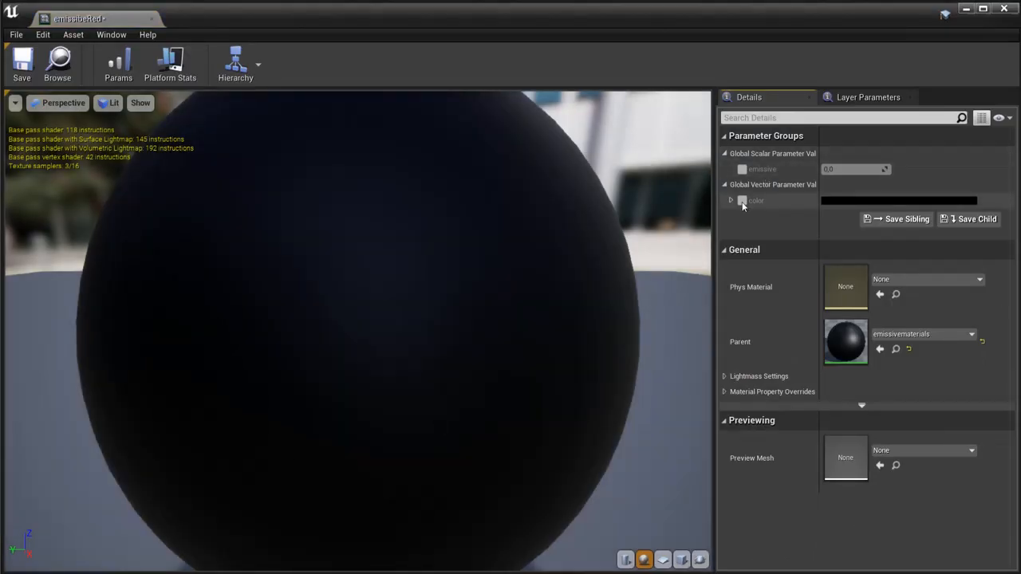
pyautogui.click(742, 200)
pyautogui.click(742, 169)
pyautogui.click(838, 202)
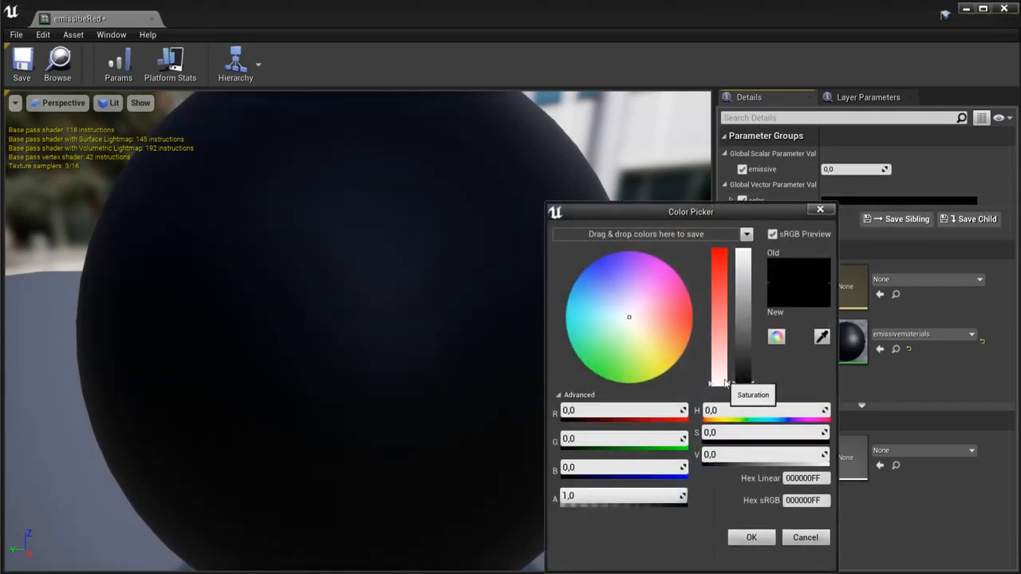
pyautogui.moveTo(721, 383); pyautogui.dragTo(720, 250)
pyautogui.moveTo(746, 381); pyautogui.dragTo(770, 246)
pyautogui.click(752, 536)
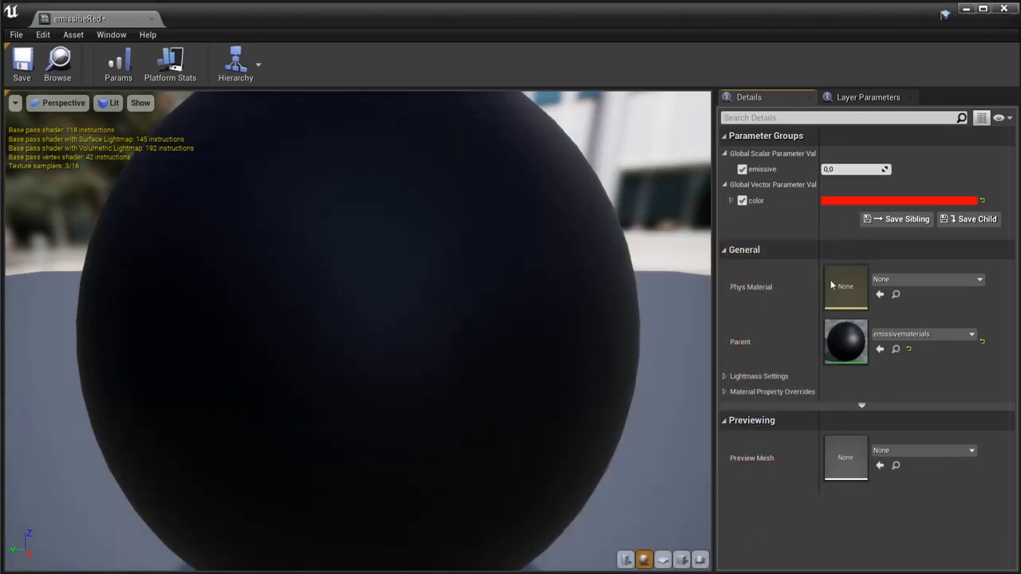
# Set emissibeRed's emissive parameter to 15 after trying 20, and save and close the instance
pyautogui.click(853, 177)
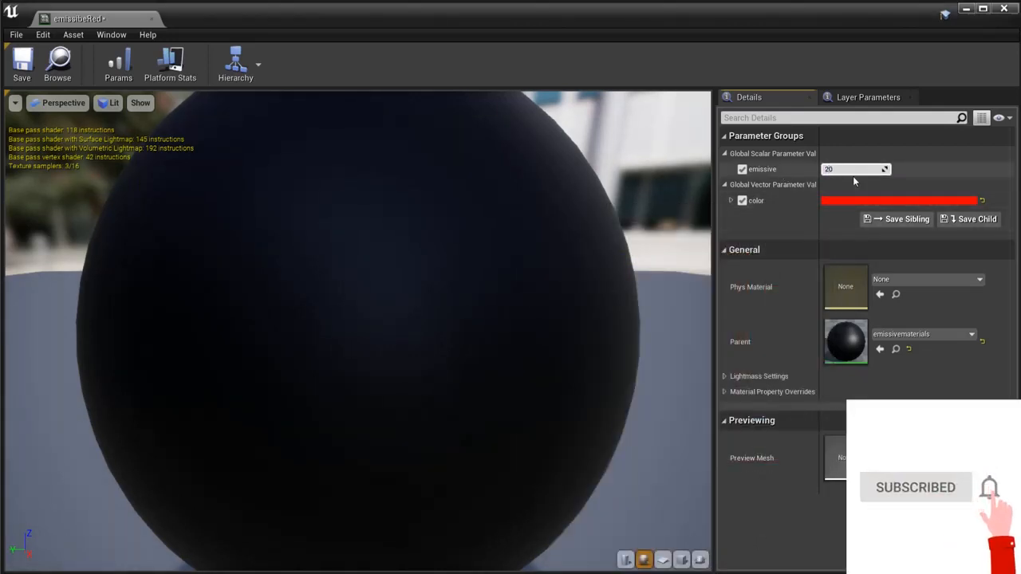
pyautogui.write('20')
pyautogui.press('Return')
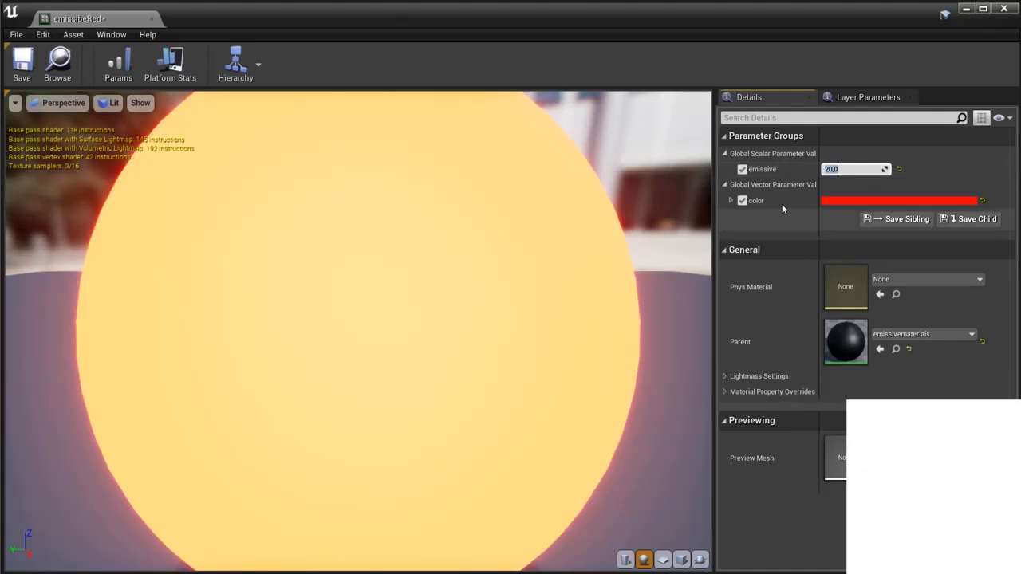
pyautogui.write('15')
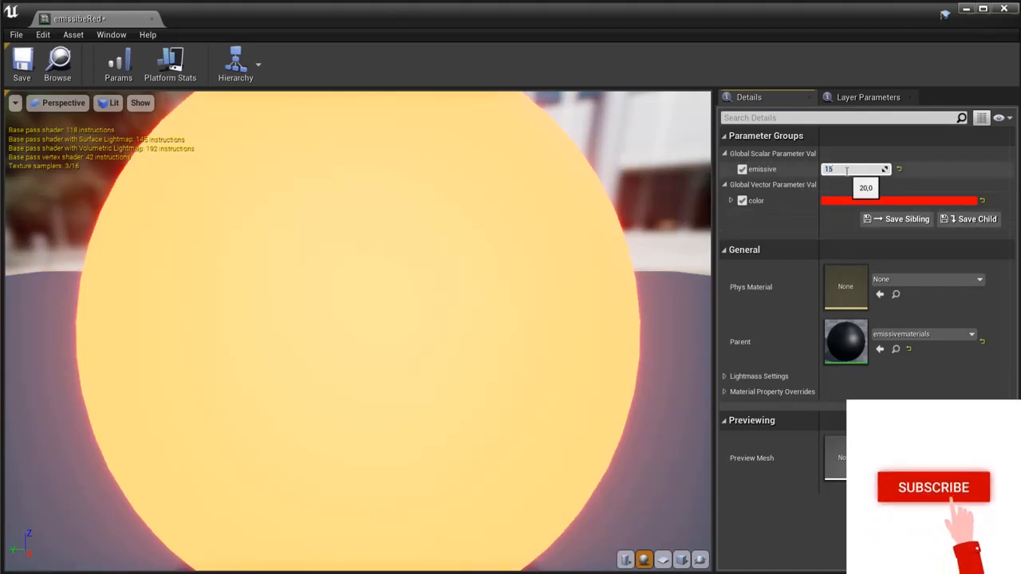
pyautogui.press('Return')
pyautogui.click(21, 64)
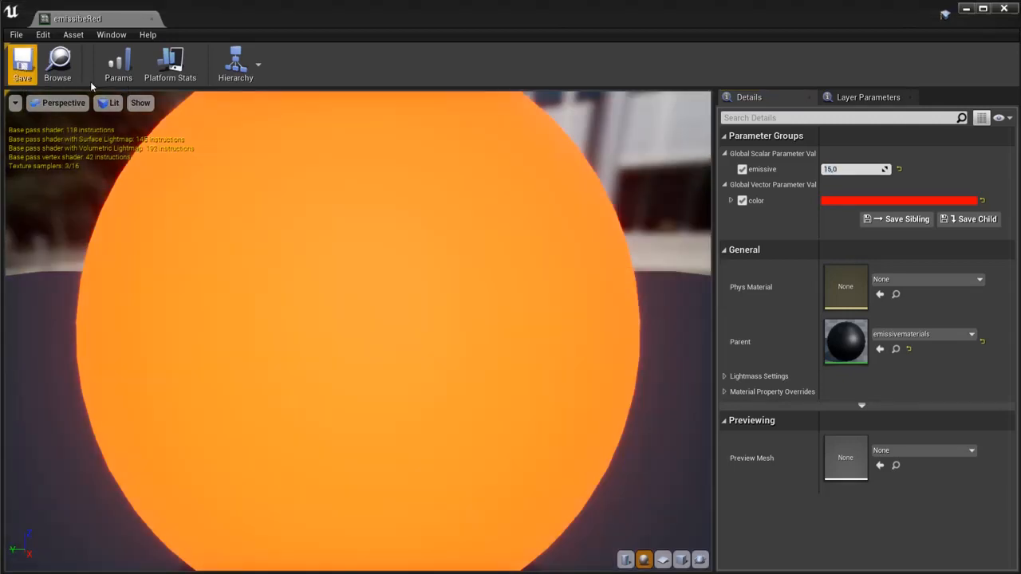
pyautogui.click(151, 18)
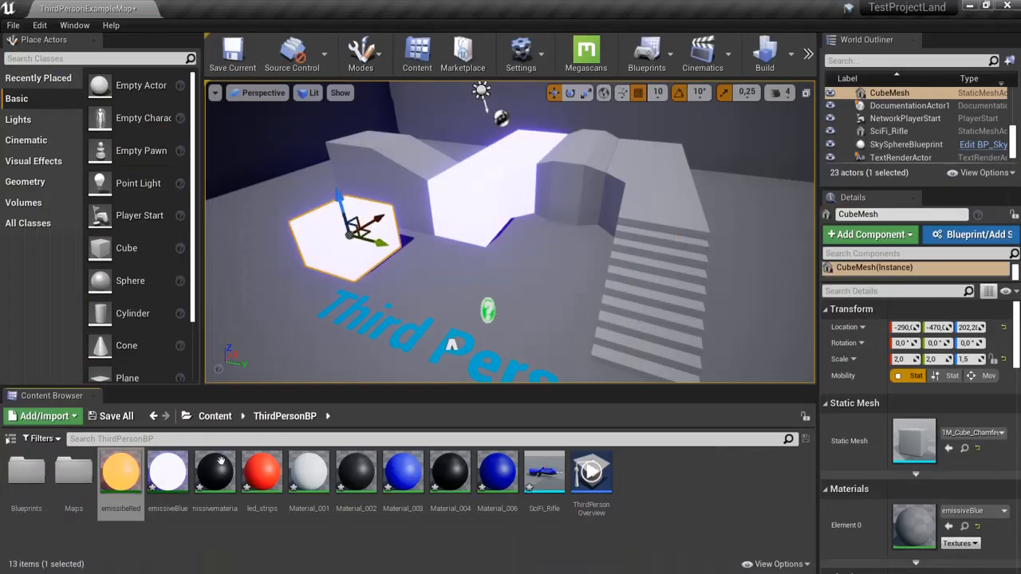
# Apply the emissibeRed material to the staircase, the rounded block beside it and the far-side ramp
pyautogui.moveTo(120, 484); pyautogui.dragTo(649, 266)
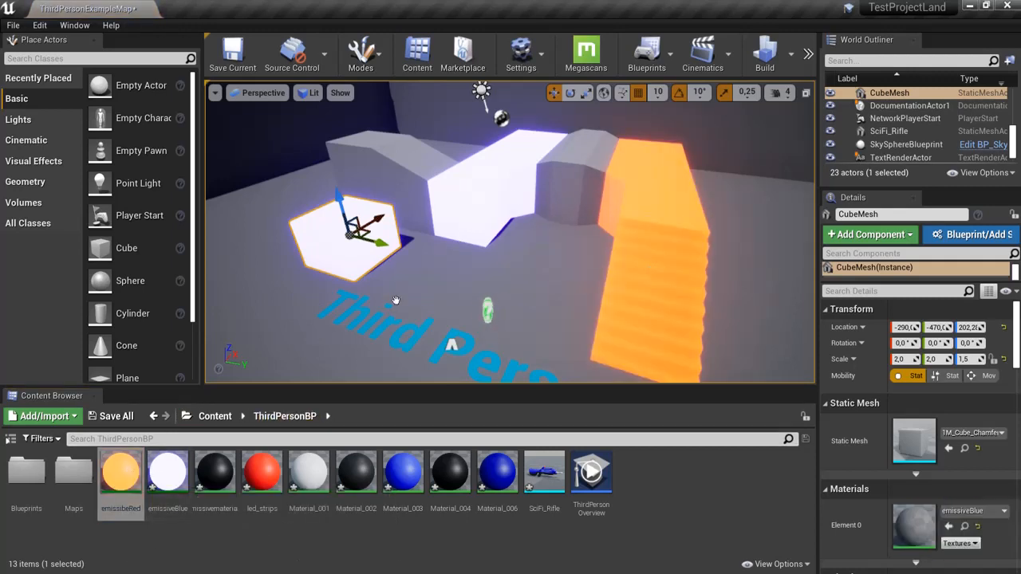
pyautogui.moveTo(120, 479); pyautogui.dragTo(574, 203)
pyautogui.moveTo(121, 476); pyautogui.dragTo(372, 166)
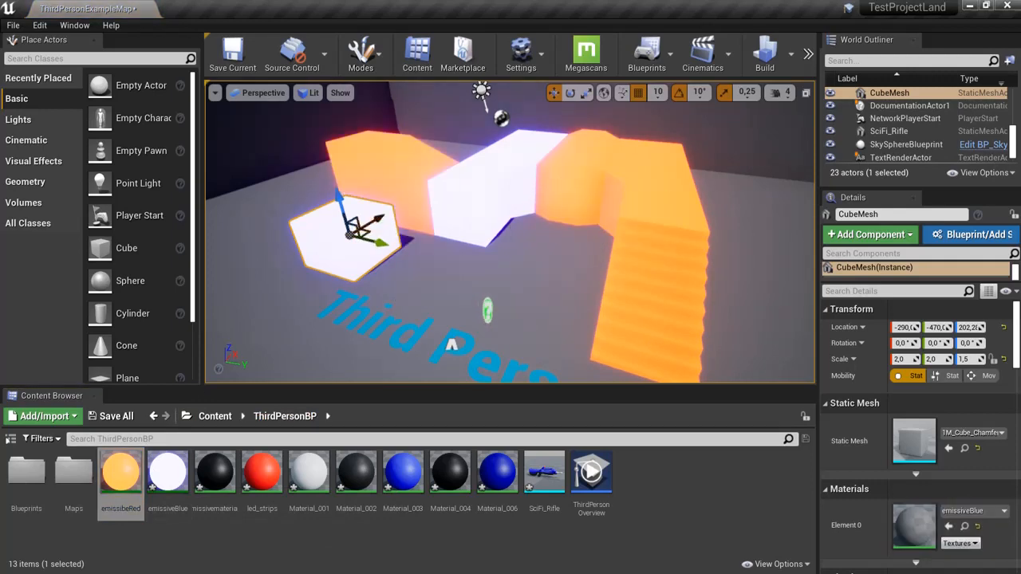
# Select the SciFi_Rifle in the level and view it up close from the side
pyautogui.moveTo(466, 246); pyautogui.dragTo(651, 322, button='right')
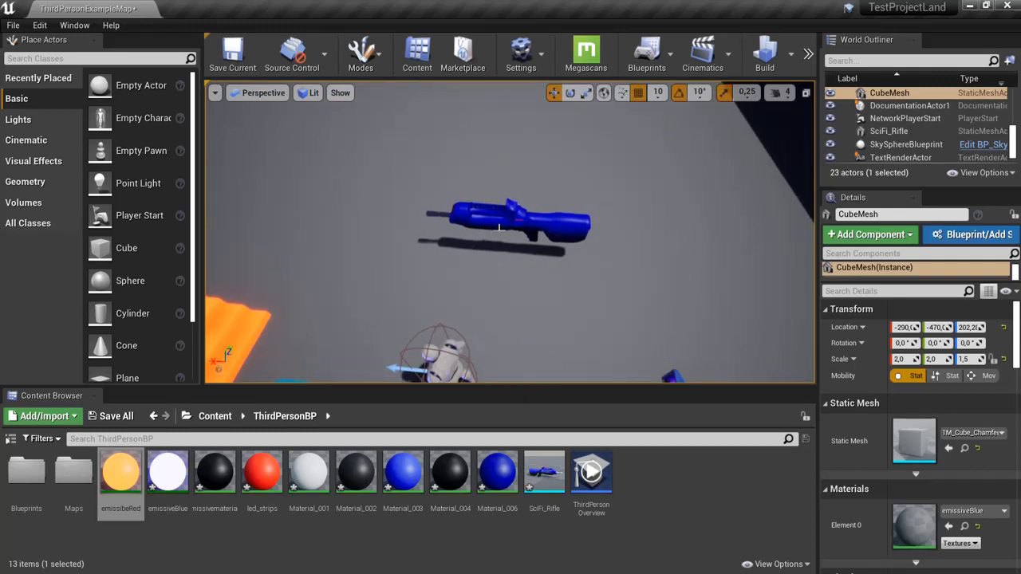
pyautogui.click(544, 218)
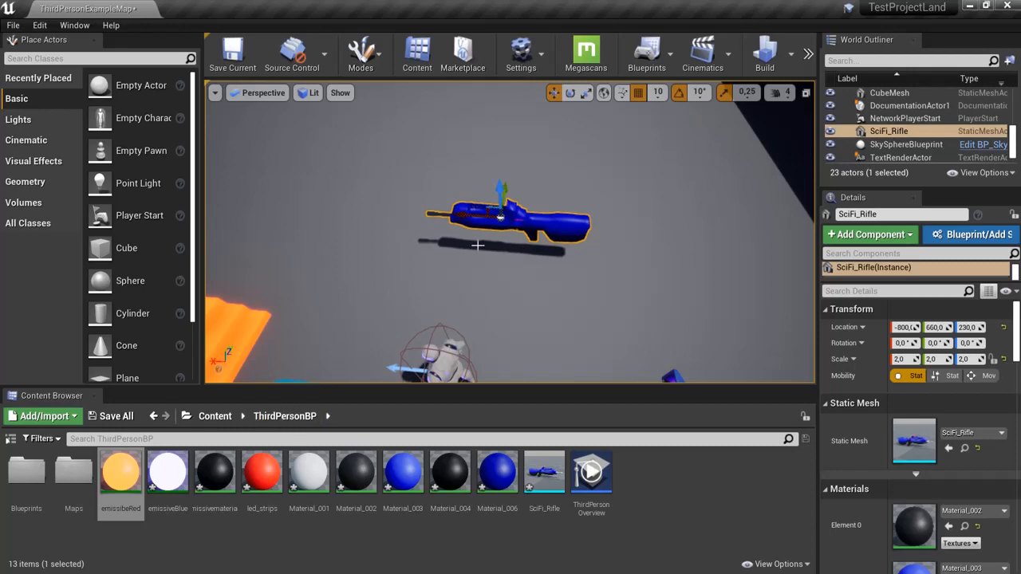
pyautogui.press('w')
pyautogui.moveTo(478, 246); pyautogui.dragTo(595, 120, button='right')
pyautogui.moveTo(720, 63); pyautogui.dragTo(606, 144, button='right')
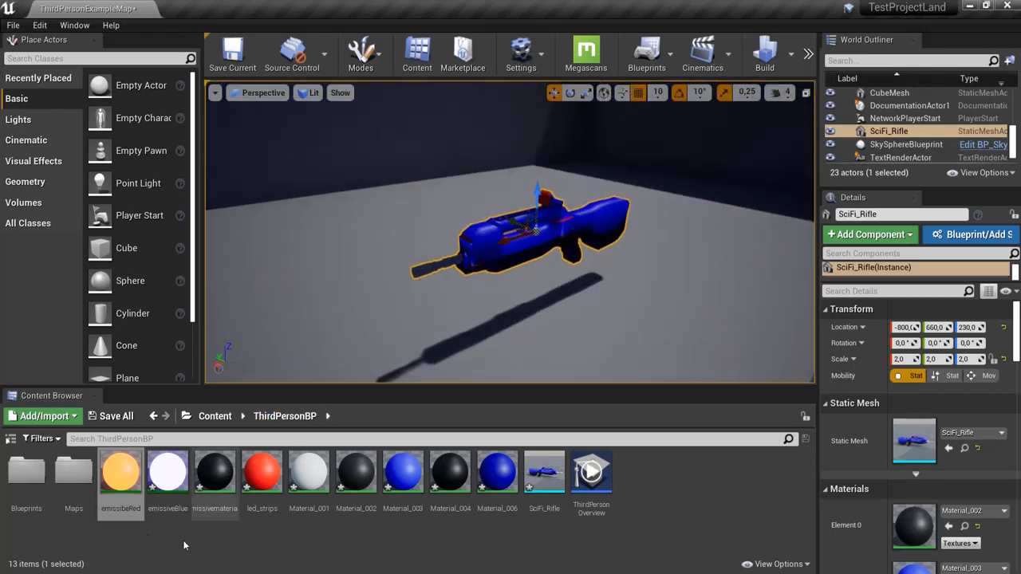
# In the led_strips material, move the Param node clear of the result node and add a Constant with a value of about 18.23
pyautogui.doubleClick(266, 472)
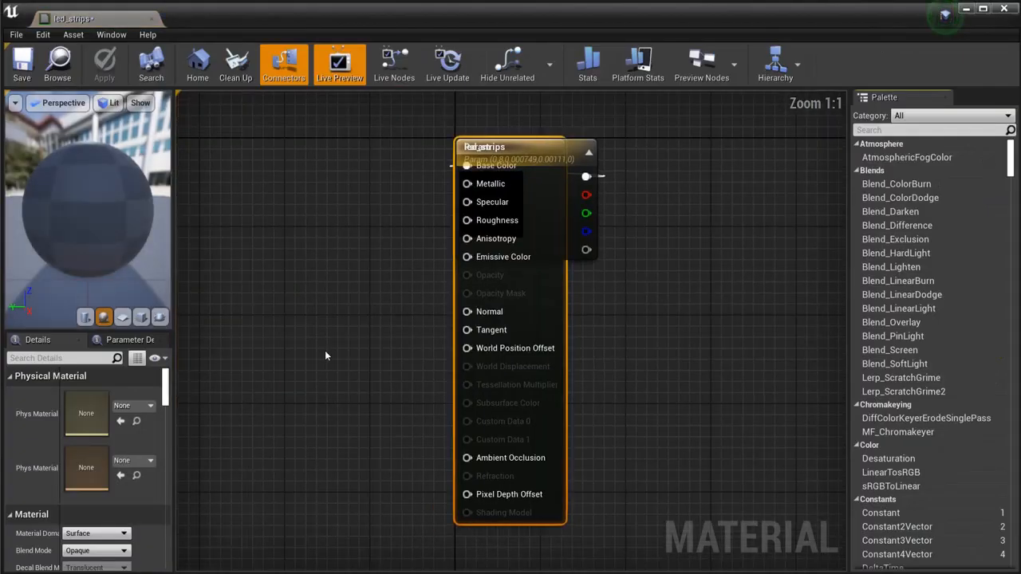
pyautogui.moveTo(506, 147); pyautogui.dragTo(314, 140)
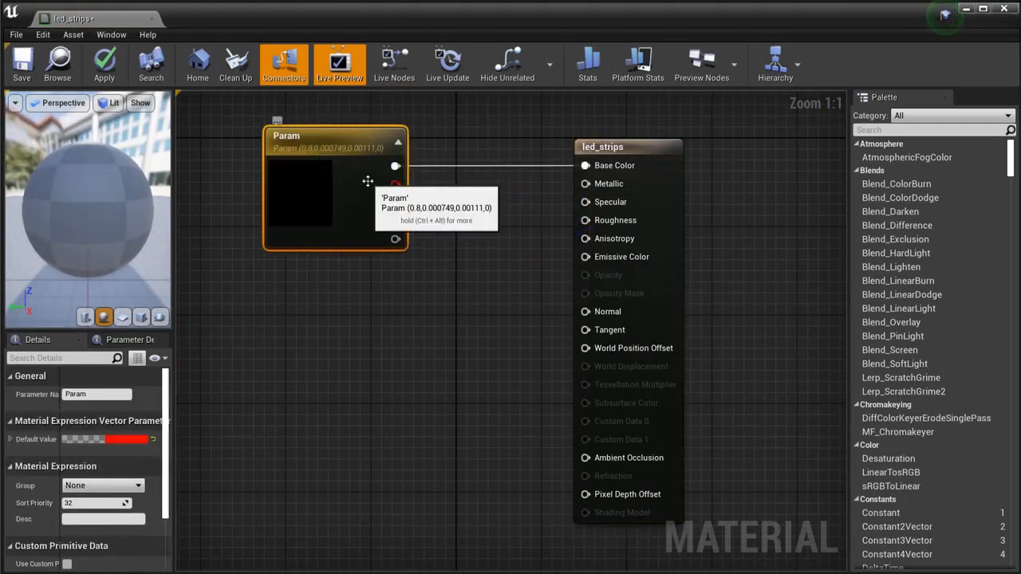
pyautogui.rightClick(285, 341)
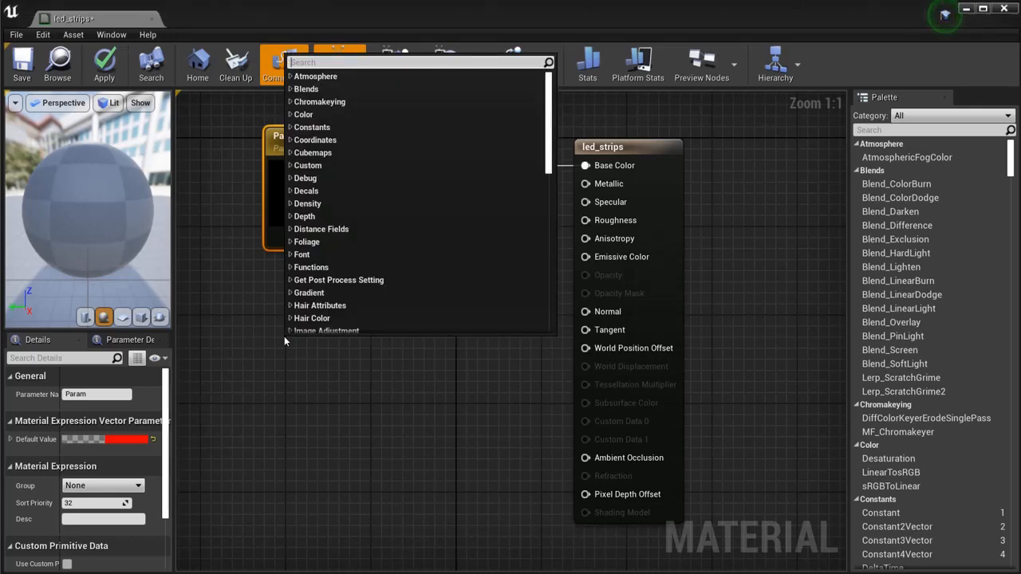
pyautogui.write('constant')
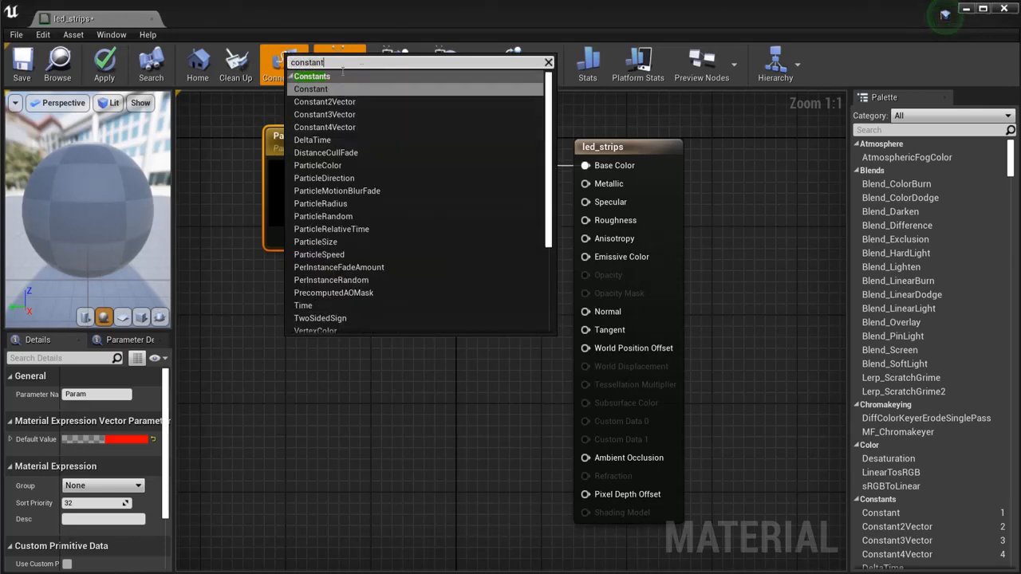
pyautogui.click(318, 90)
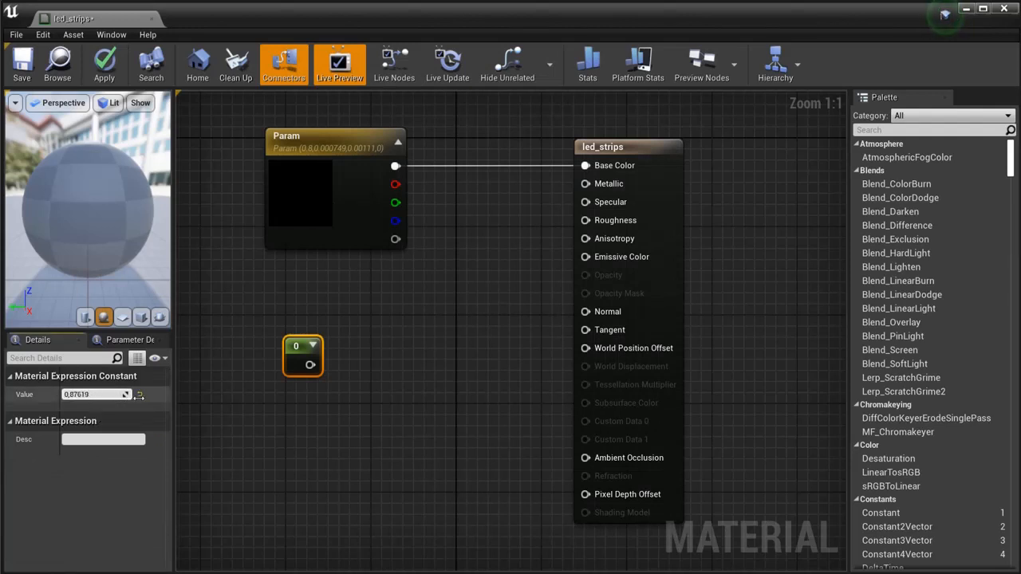
pyautogui.moveTo(262, 401); pyautogui.dragTo(261, 402)
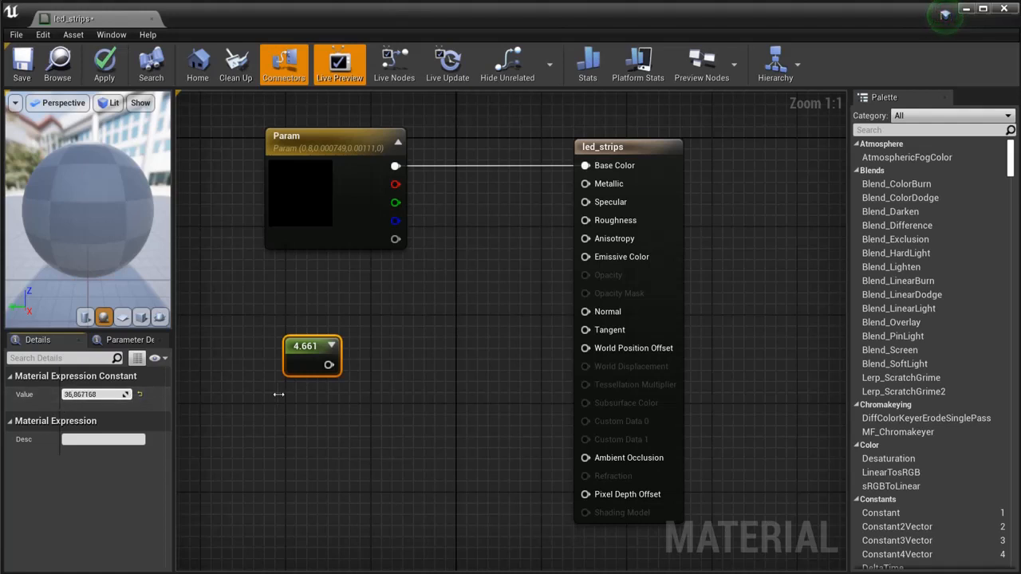
pyautogui.moveTo(234, 399); pyautogui.dragTo(228, 399)
# Add a Multiply node and place it between the Param node and the led_strips result node
pyautogui.rightClick(448, 277)
pyautogui.write('multi')
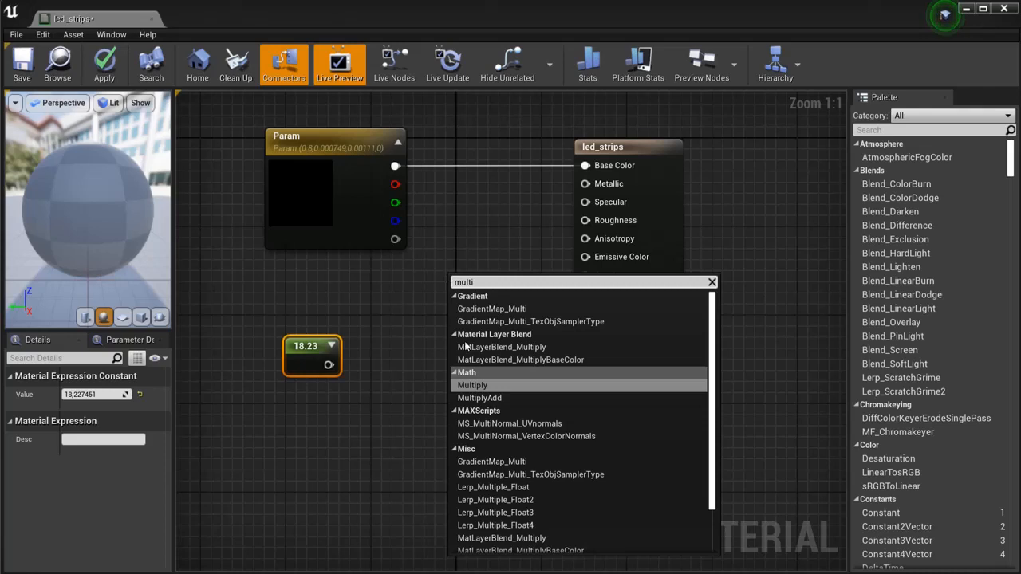
pyautogui.click(480, 388)
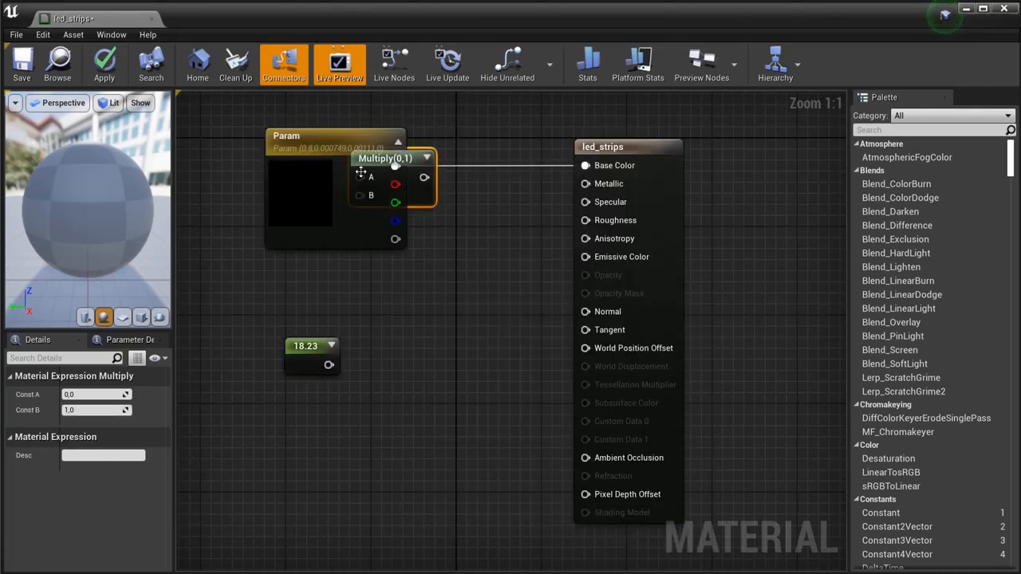
pyautogui.moveTo(495, 269); pyautogui.dragTo(387, 158)
pyautogui.moveTo(408, 162); pyautogui.dragTo(500, 219)
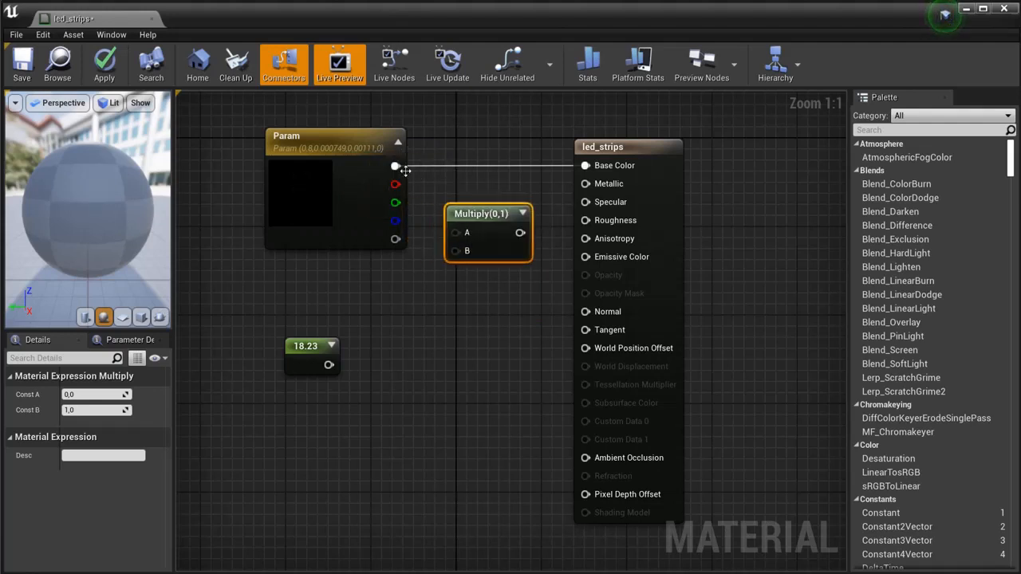
# Multiply Param by the constant into Emissive Color, disconnect Base Color, and save the led_strips material
pyautogui.moveTo(425, 211); pyautogui.dragTo(455, 238)
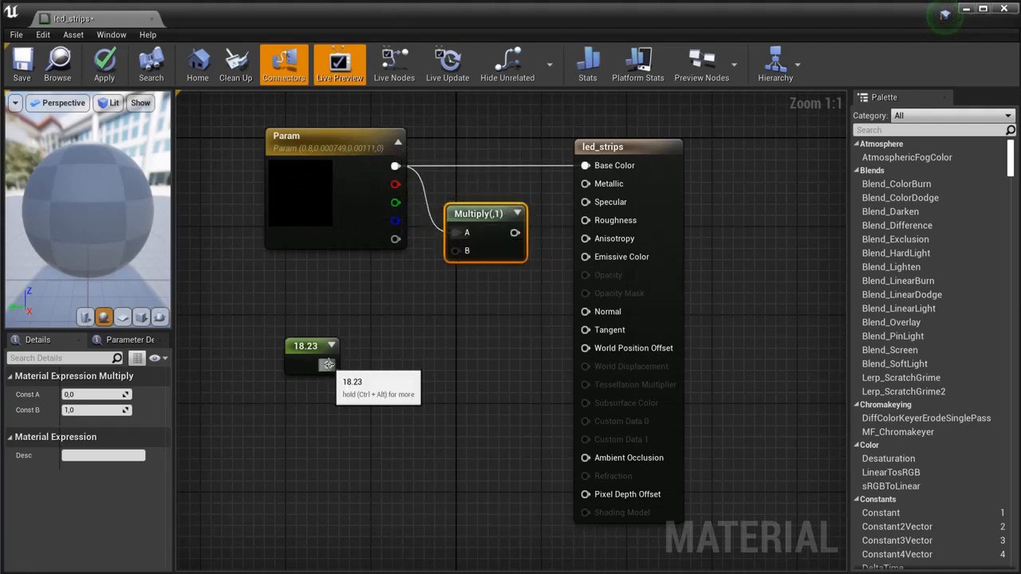
pyautogui.moveTo(328, 365); pyautogui.dragTo(587, 256)
pyautogui.keyDown('alt'); pyautogui.click(586, 166); pyautogui.keyUp('alt')
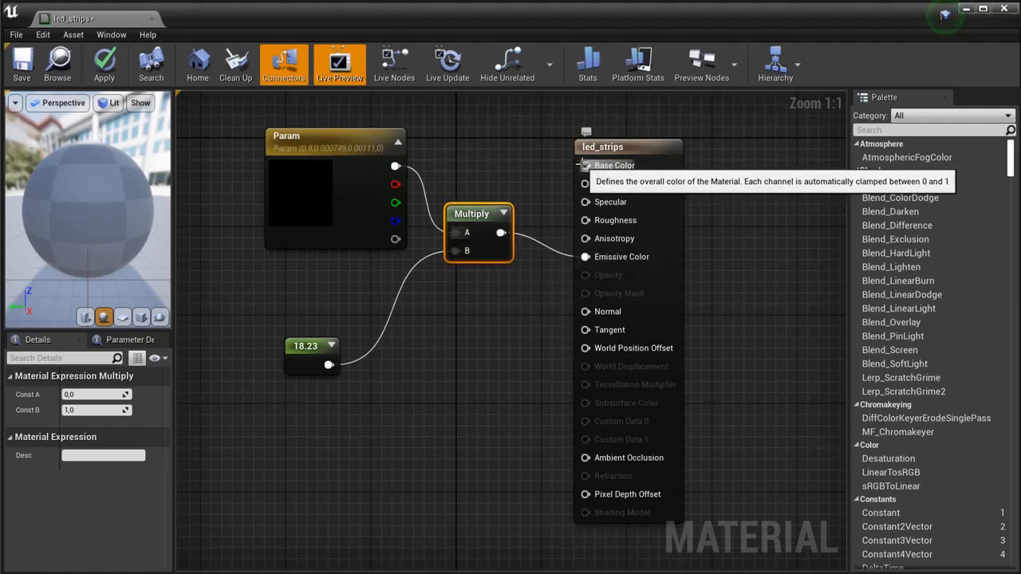
pyautogui.moveTo(395, 166); pyautogui.dragTo(455, 232)
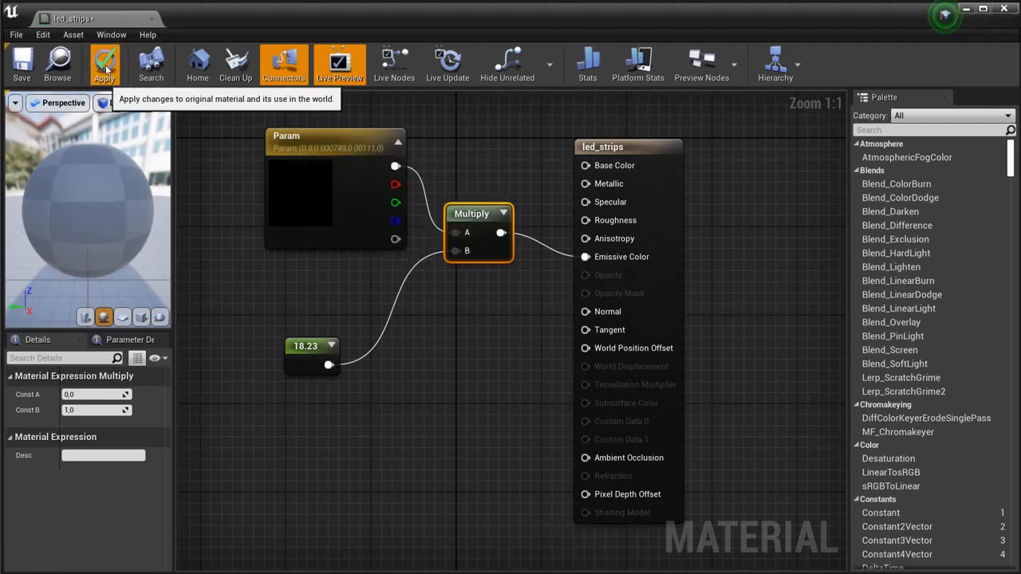
pyautogui.click(23, 70)
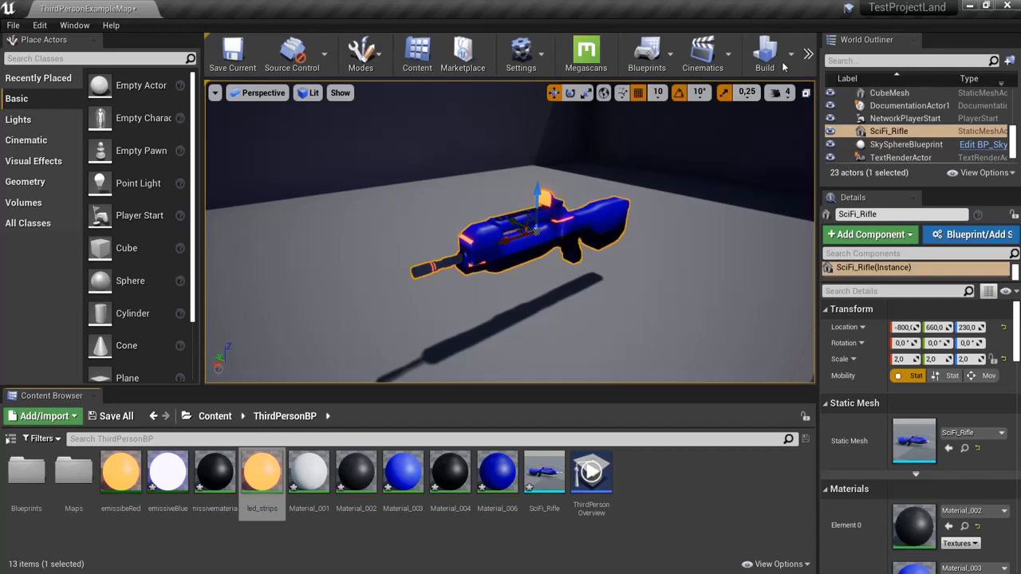
# Play the level and run the character past the glowing blocks and the rifle to examine their emissive materials, and stop the session
pyautogui.click(806, 64)
pyautogui.click(836, 83)
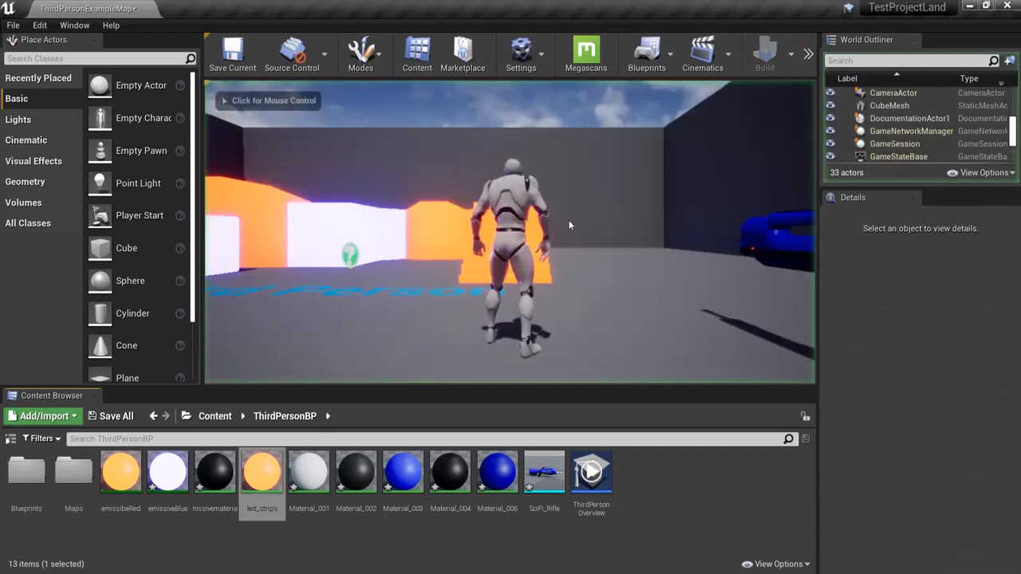
pyautogui.press('w')
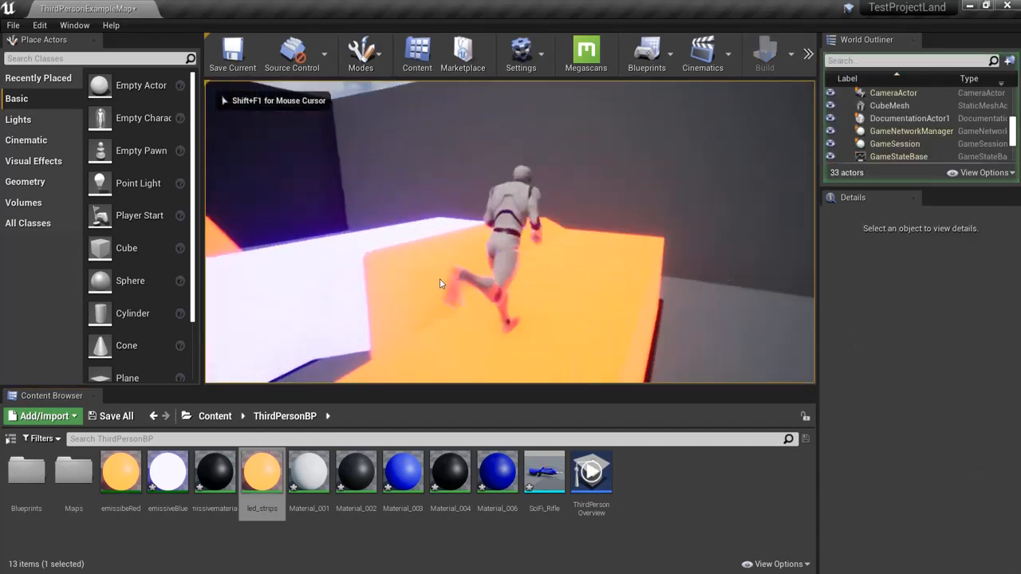
pyautogui.press('w')
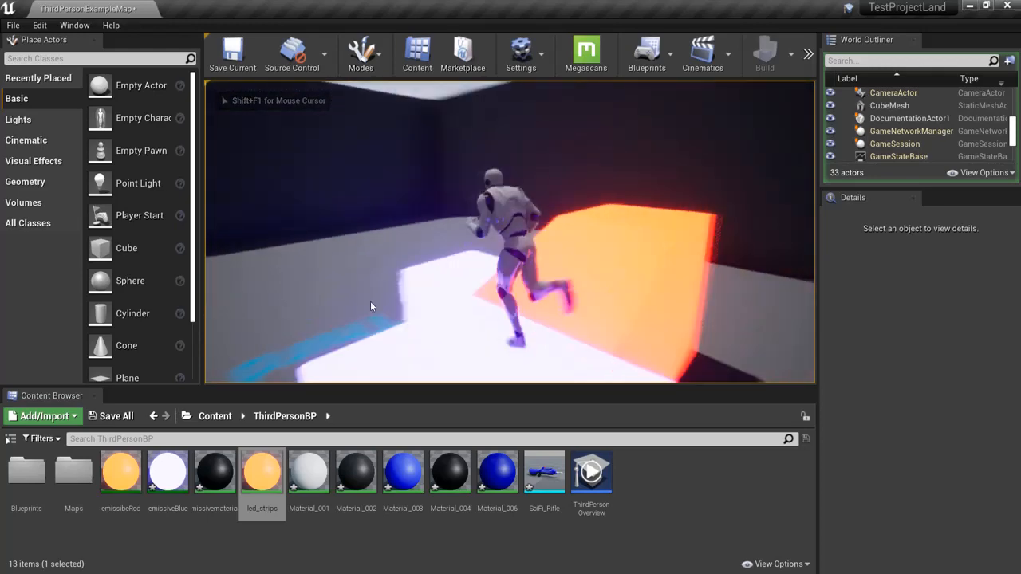
pyautogui.press('w')
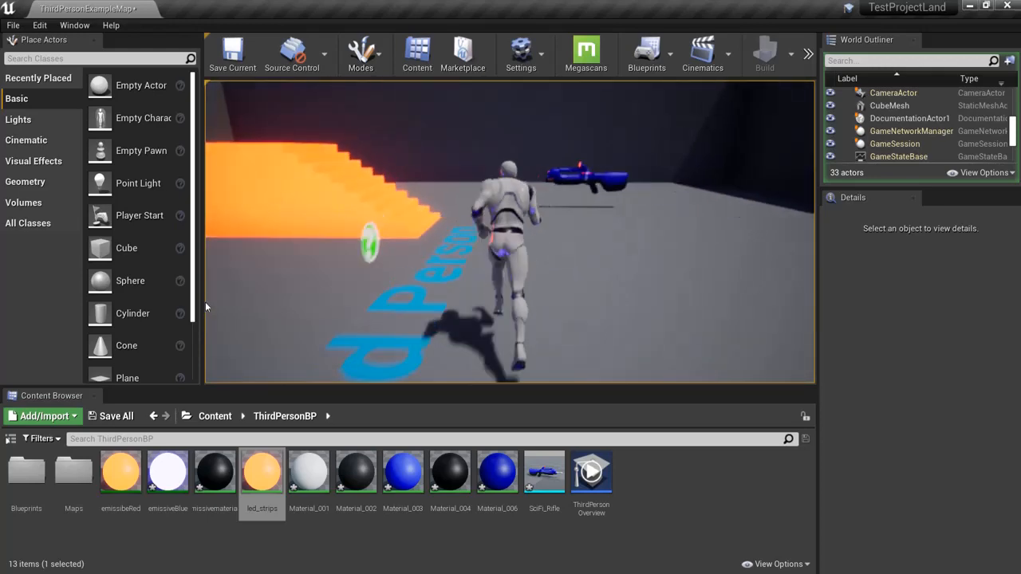
pyautogui.press('w')
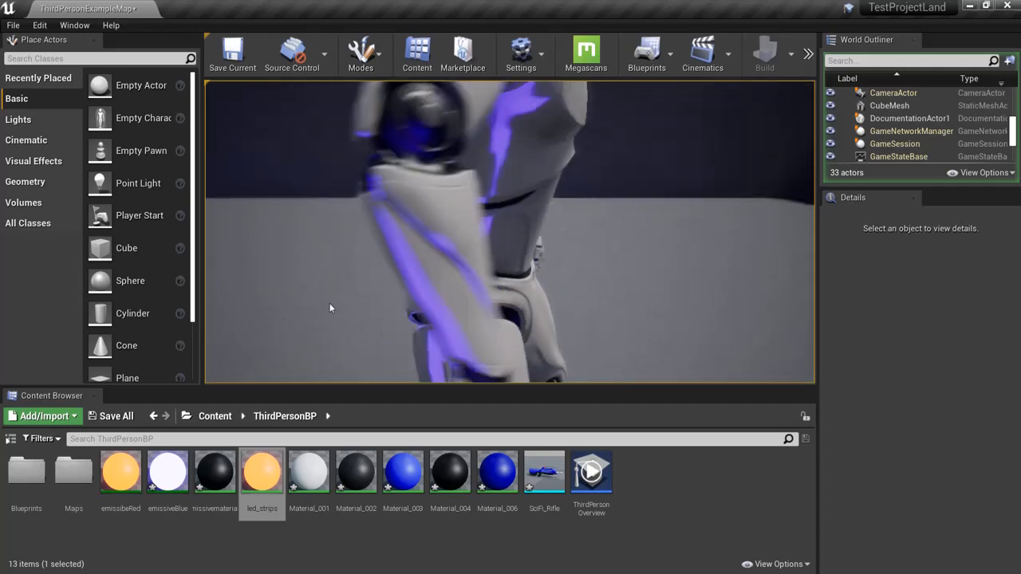
pyautogui.press('w')
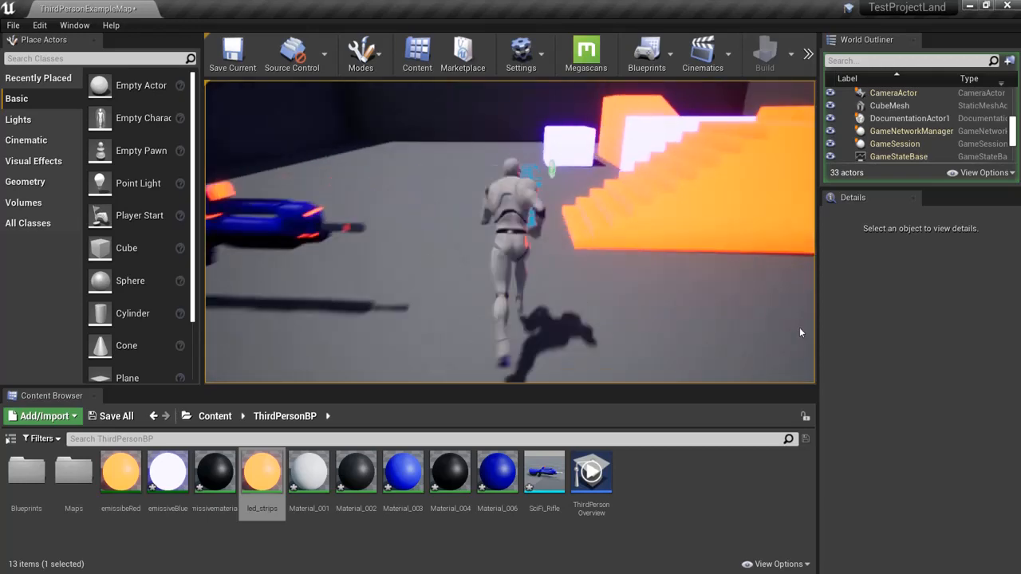
pyautogui.press('Escape')
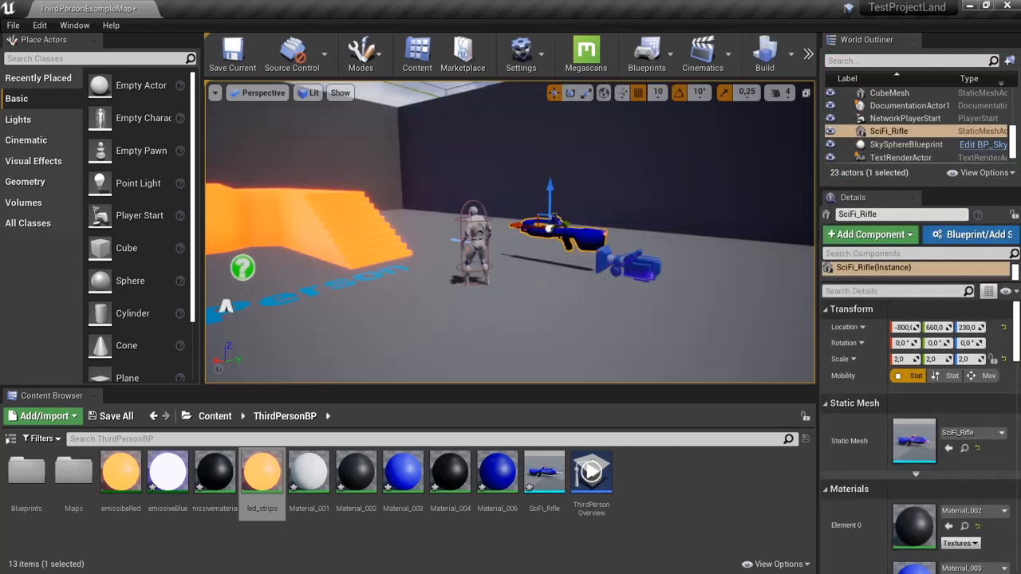
# Find the PostProcessVolume among the level's actors by searching for "pro", select it, and open its Bloom settings
pyautogui.click(847, 60)
pyautogui.write('pro')
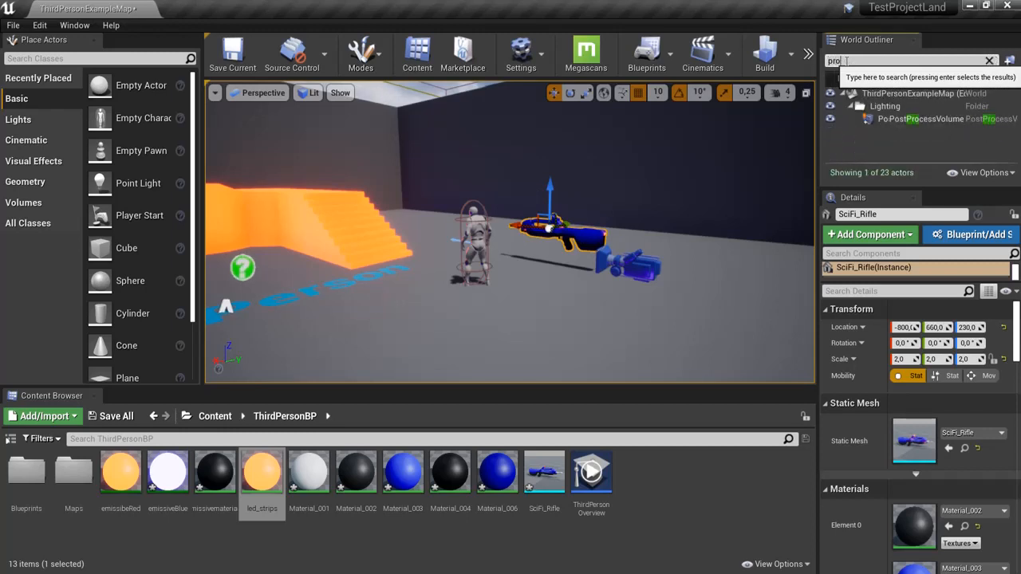
pyautogui.click(919, 119)
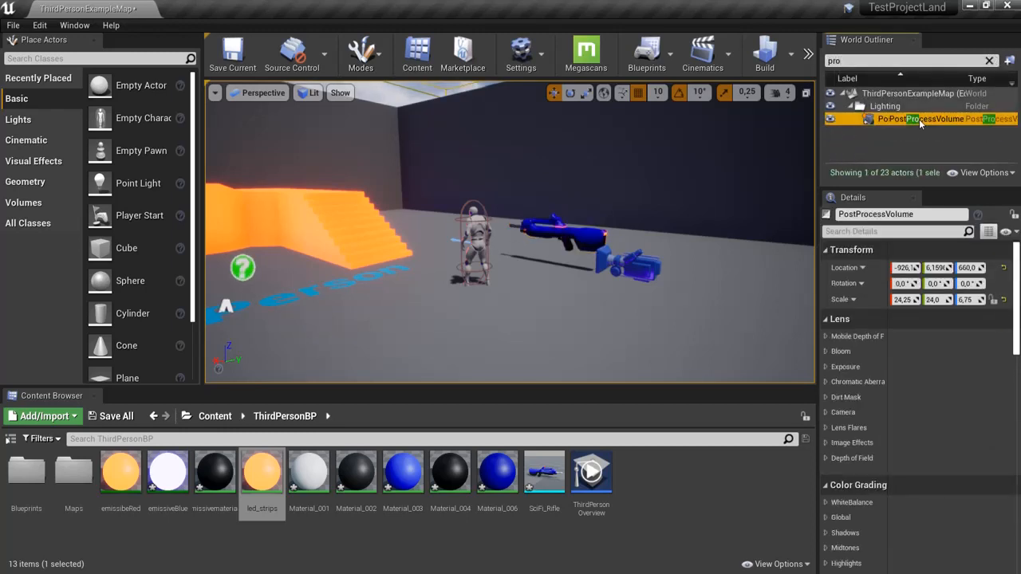
pyautogui.click(827, 352)
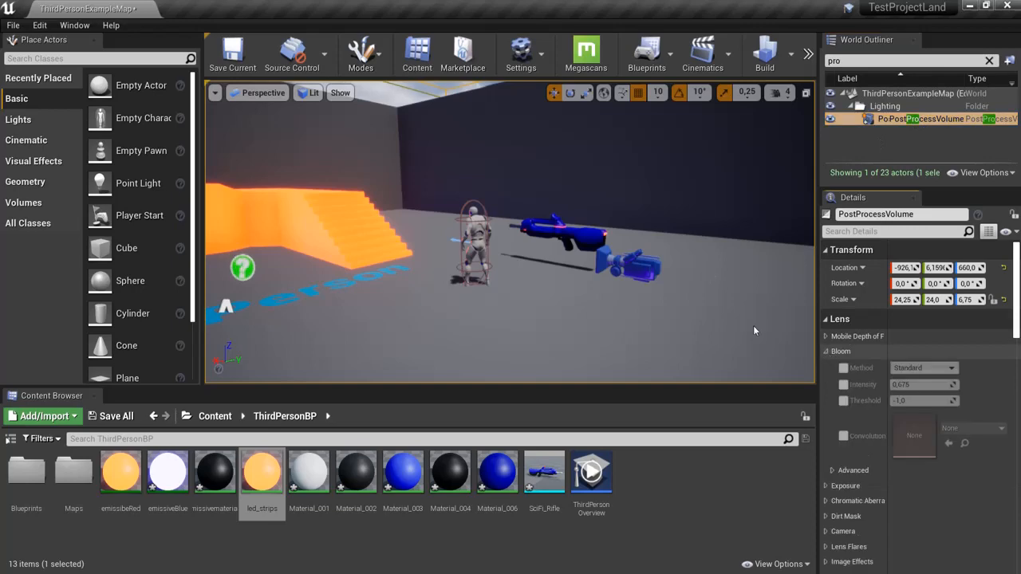
# Examine the PostProcessVolume's extent around the arena and search the placeable actors for "post"
pyautogui.moveTo(521, 258); pyautogui.dragTo(324, 246, button='right')
pyautogui.press('s')
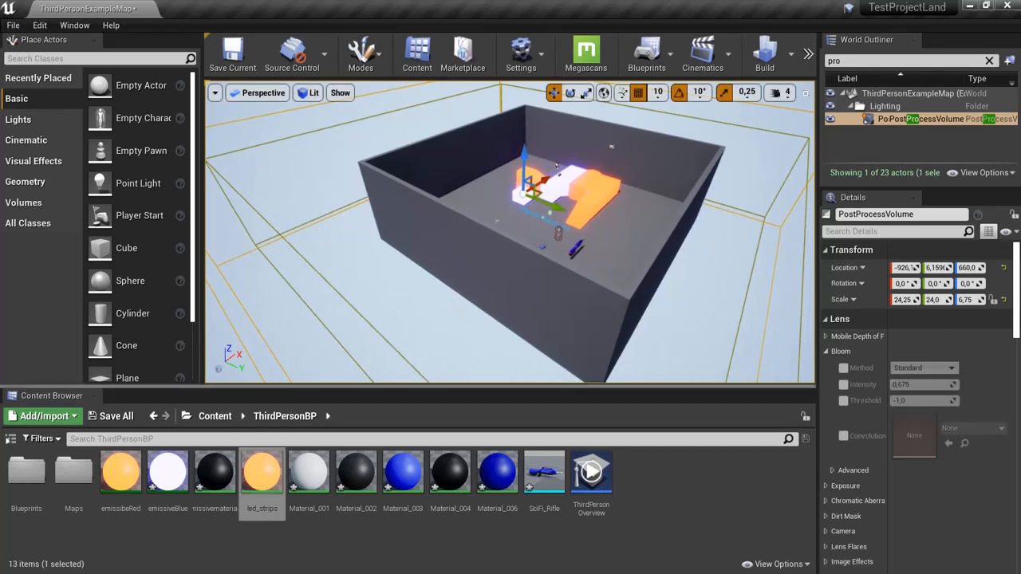
pyautogui.moveTo(556, 205); pyautogui.dragTo(602, 221, button='right')
pyautogui.press('w')
pyautogui.click(89, 57)
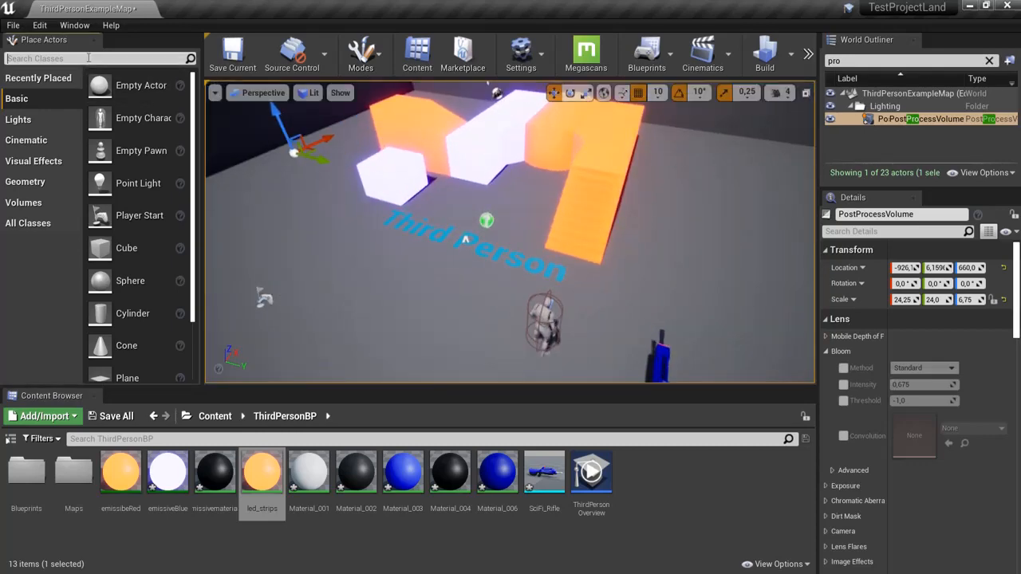
pyautogui.write('post')
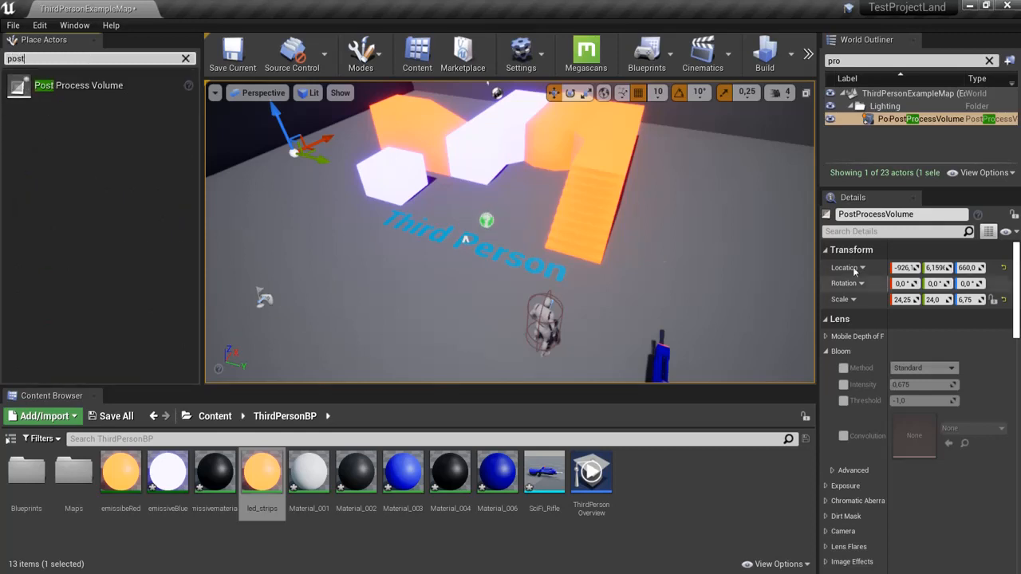
# Enable the Bloom Intensity override on the PostProcessVolume and set it to about 3.92
pyautogui.click(844, 385)
pyautogui.moveTo(900, 384); pyautogui.dragTo(944, 385)
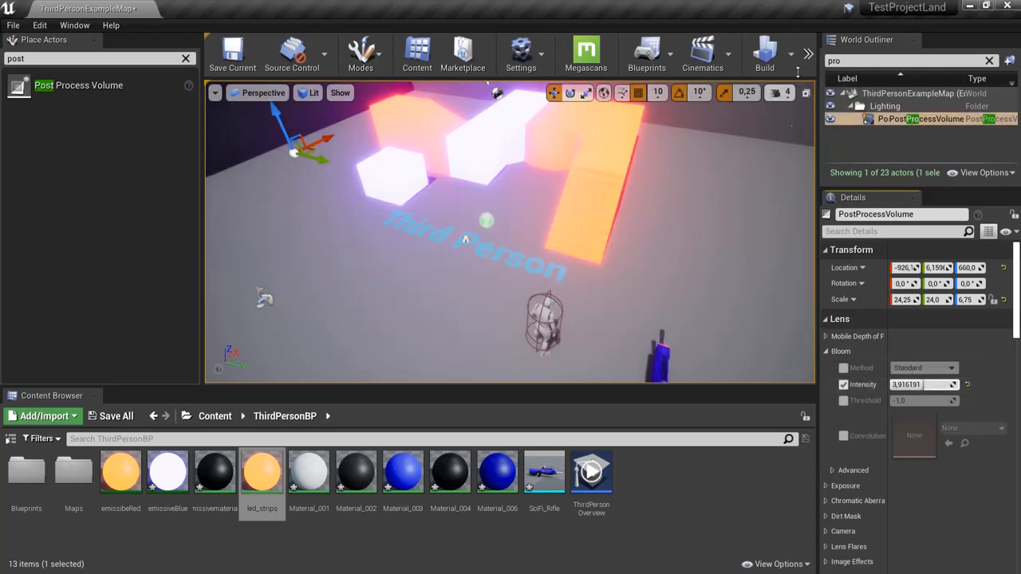
# Play the level to examine the bloom around the blocks and rifle, stop the session, and look over the blocks in the editor
pyautogui.click(808, 53)
pyautogui.click(873, 77)
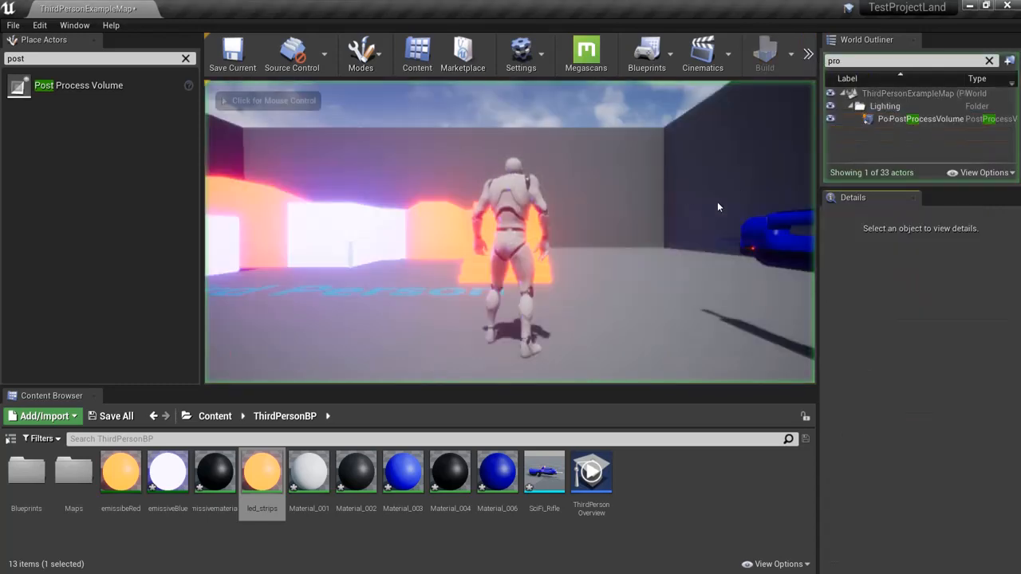
pyautogui.click(561, 191)
pyautogui.press('w')
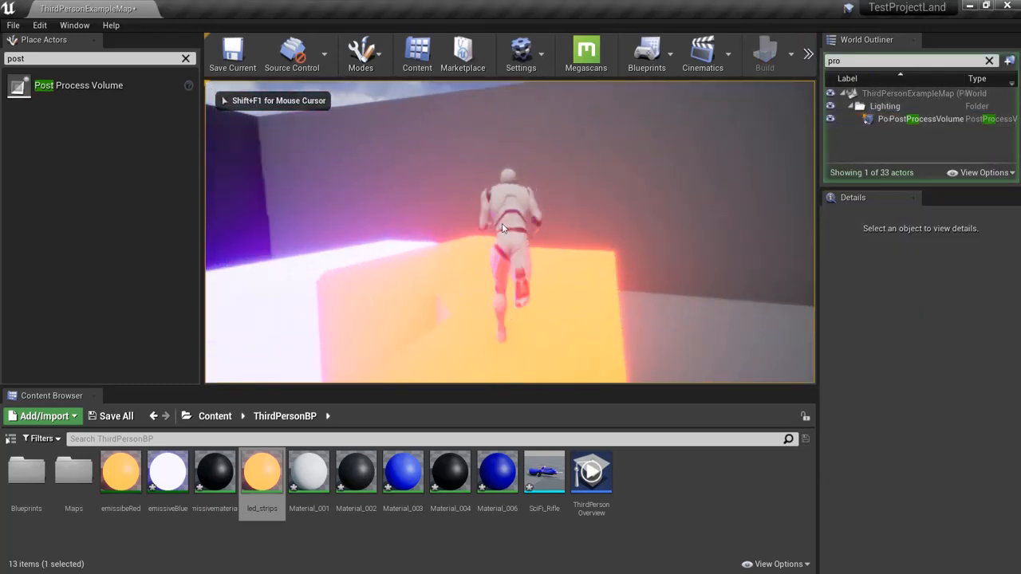
pyautogui.press('w')
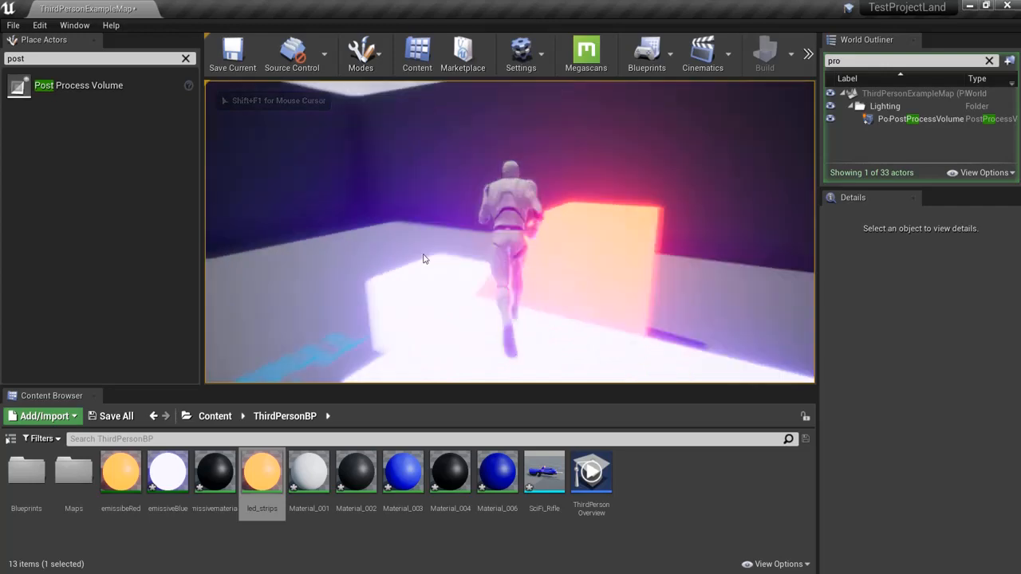
pyautogui.press('w')
pyautogui.press('space')
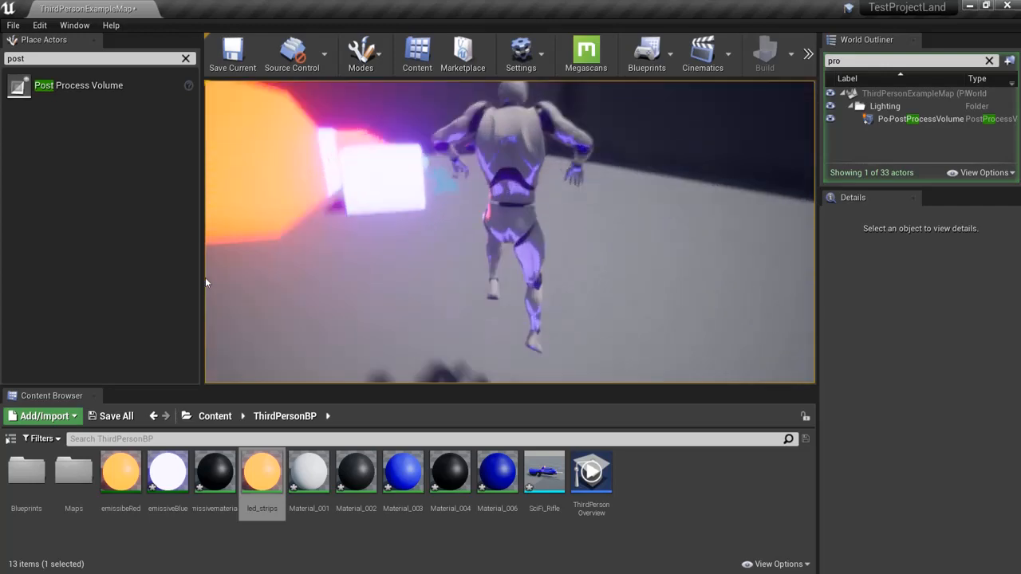
pyautogui.press('w')
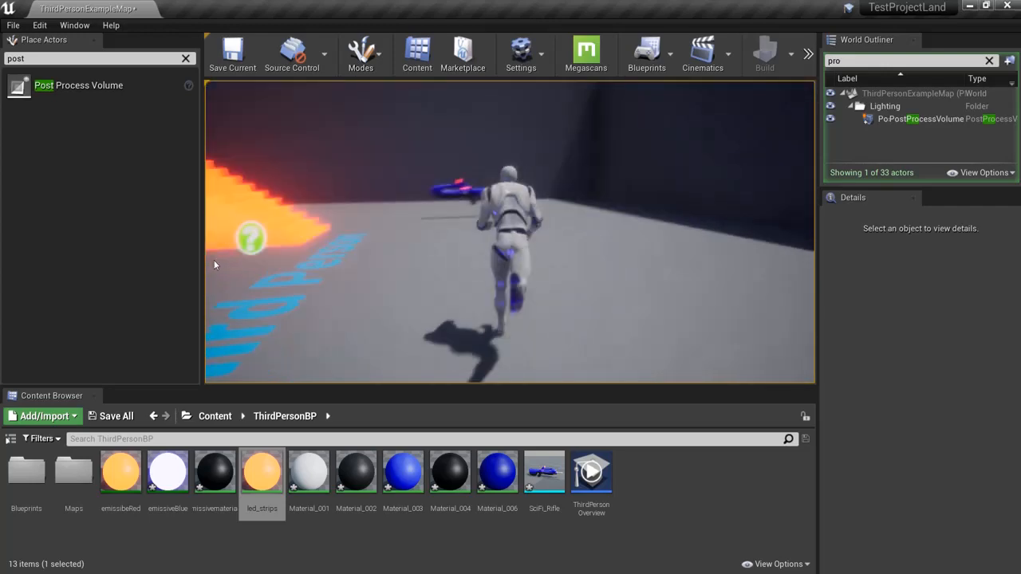
pyautogui.press('w')
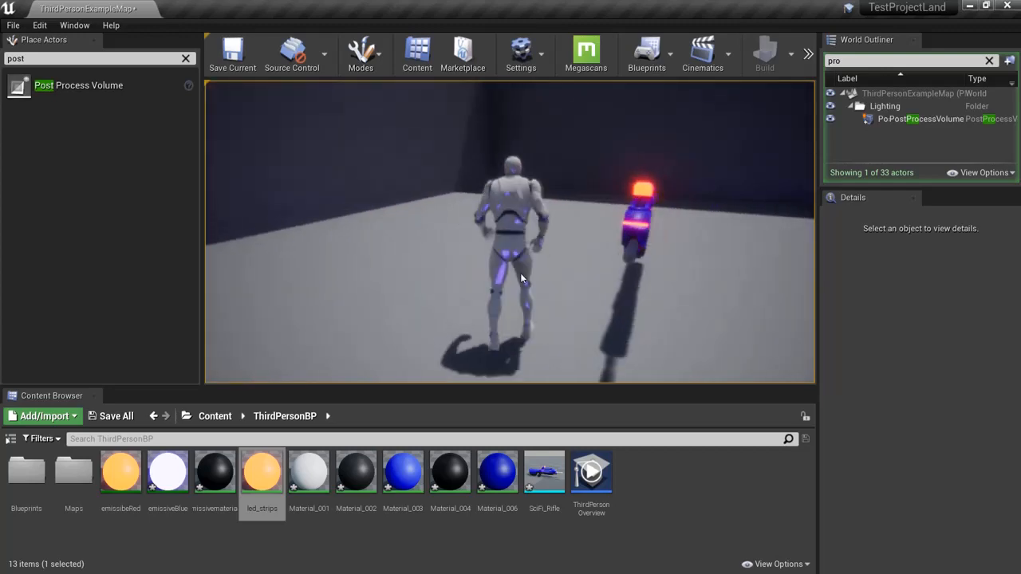
pyautogui.press('w')
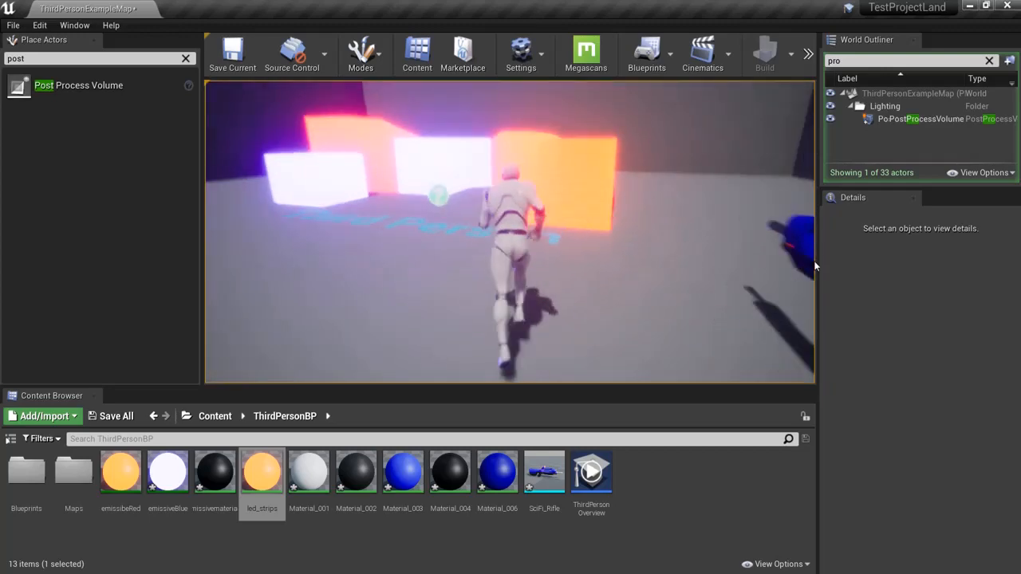
pyautogui.press('w')
pyautogui.press('Escape')
pyautogui.moveTo(649, 226); pyautogui.dragTo(625, 217, button='right')
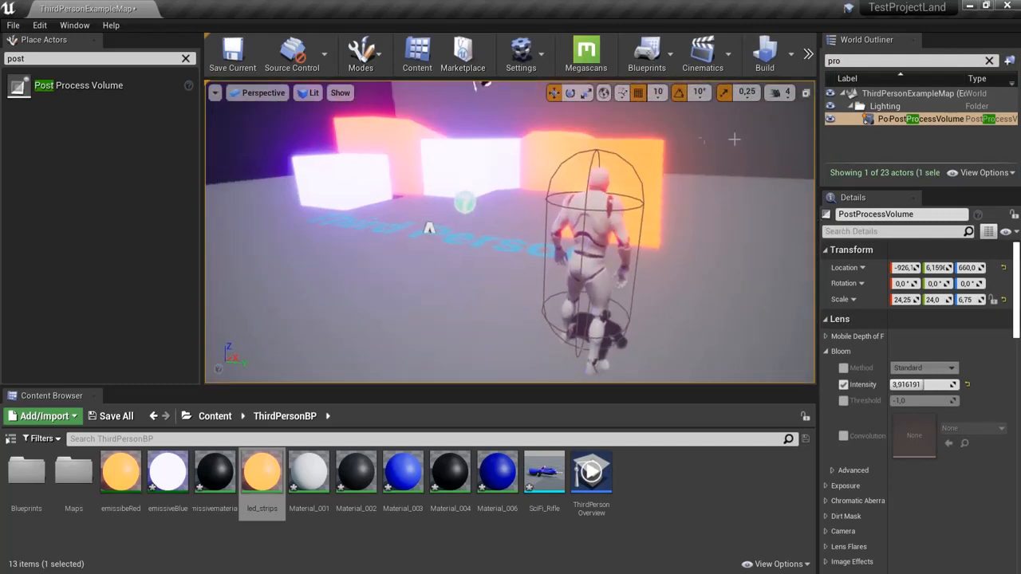
pyautogui.moveTo(609, 331); pyautogui.dragTo(423, 262, button='right')
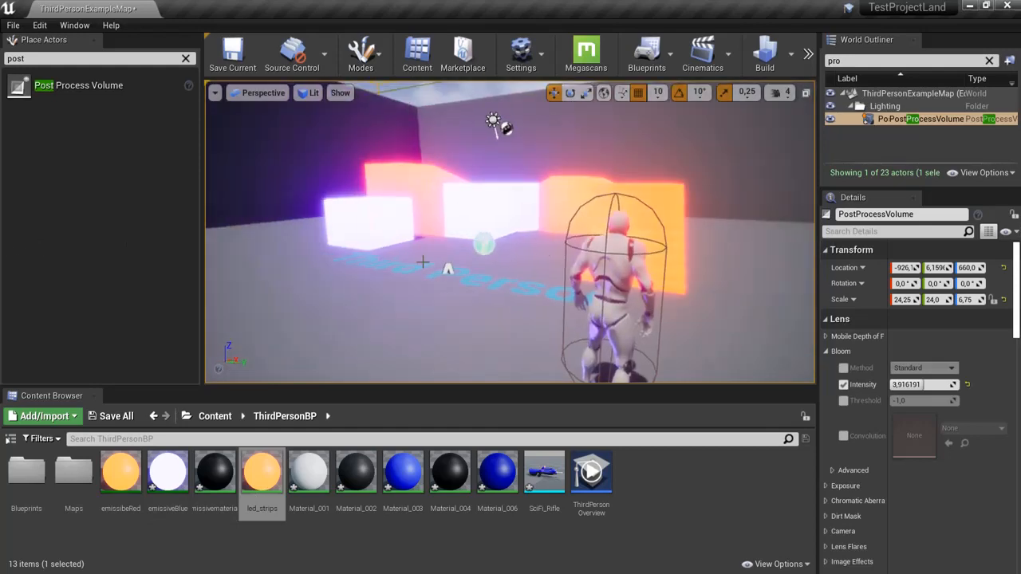